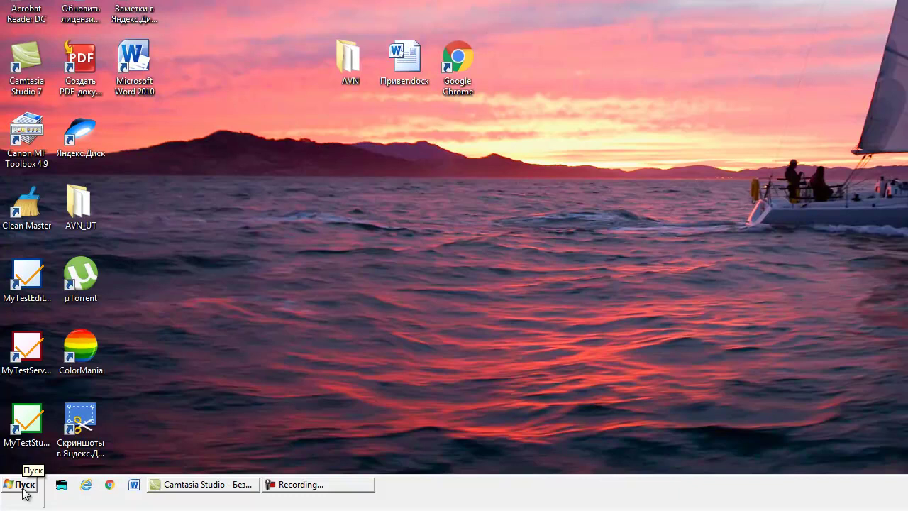
Step: Launch Microsoft Word 2010 from Start > All Programs > Microsoft Office, opening a blank Документ1
click(24, 485)
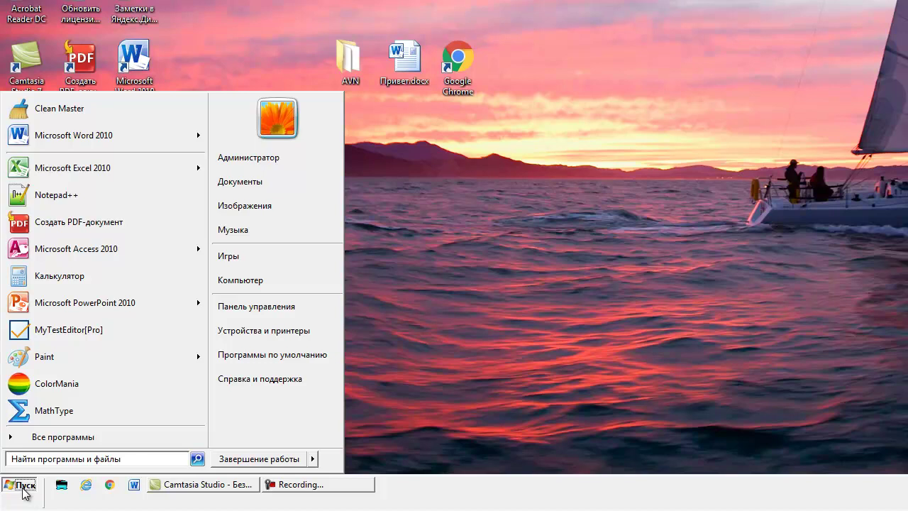
click(79, 439)
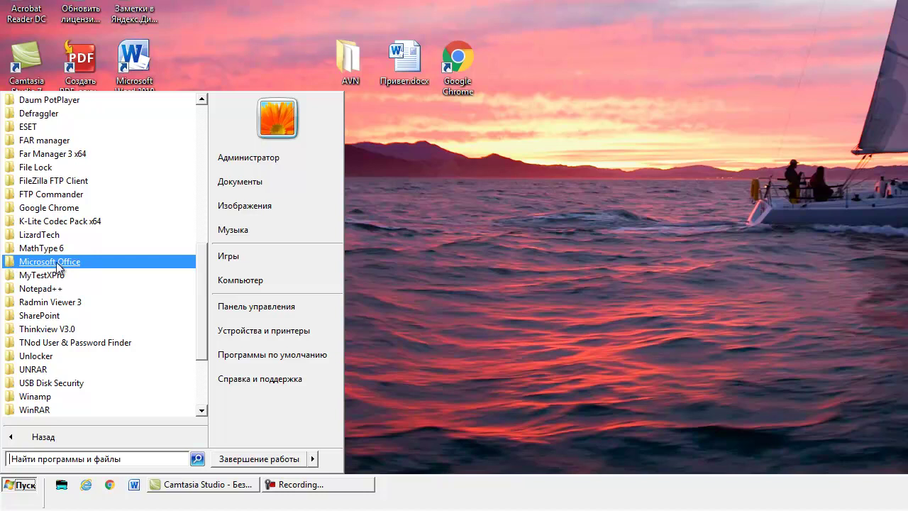
click(59, 267)
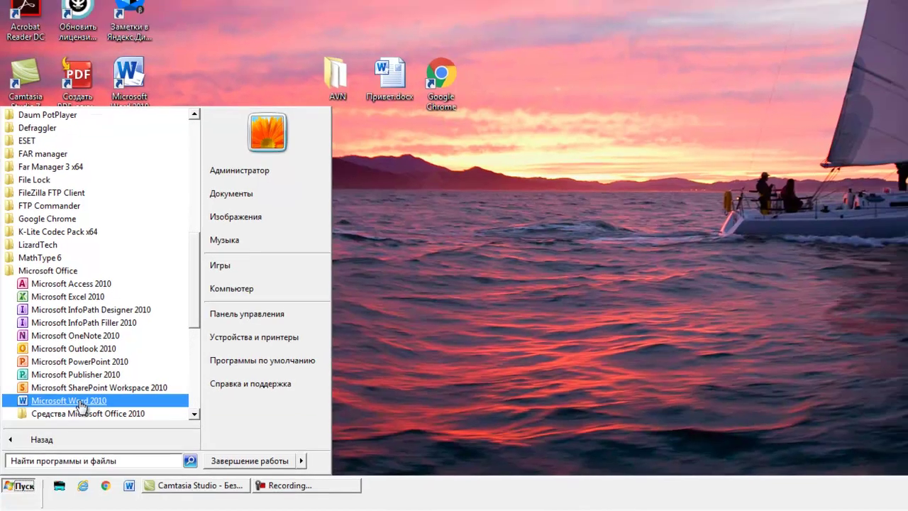
click(78, 396)
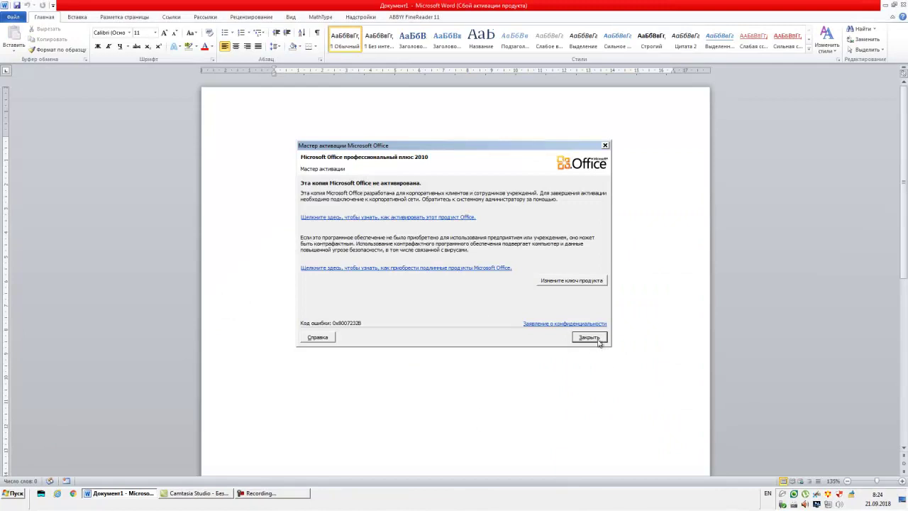
Step: Dismiss the Office activation wizard shown over the blank Документ1
click(598, 338)
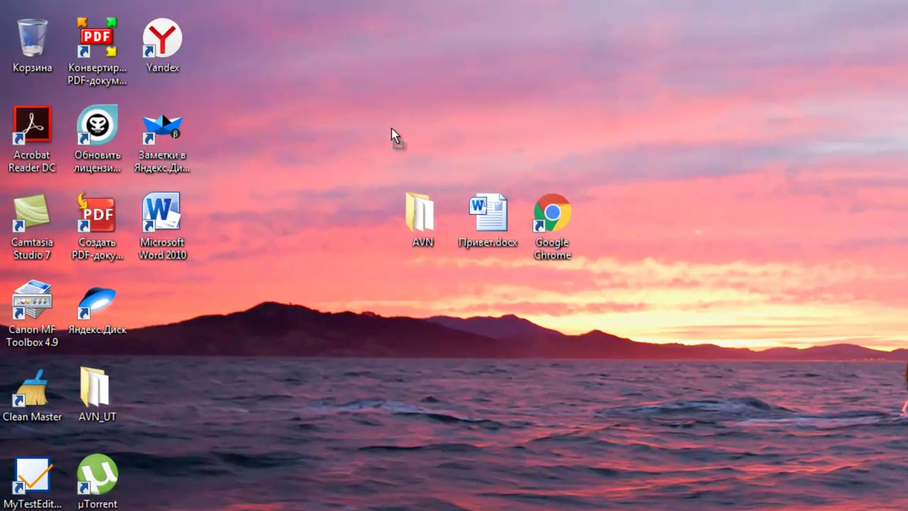
Step: Move the Word shortcut to the desktop's top centre, then open Word from it and close it
drag(507, 32, 507, 62)
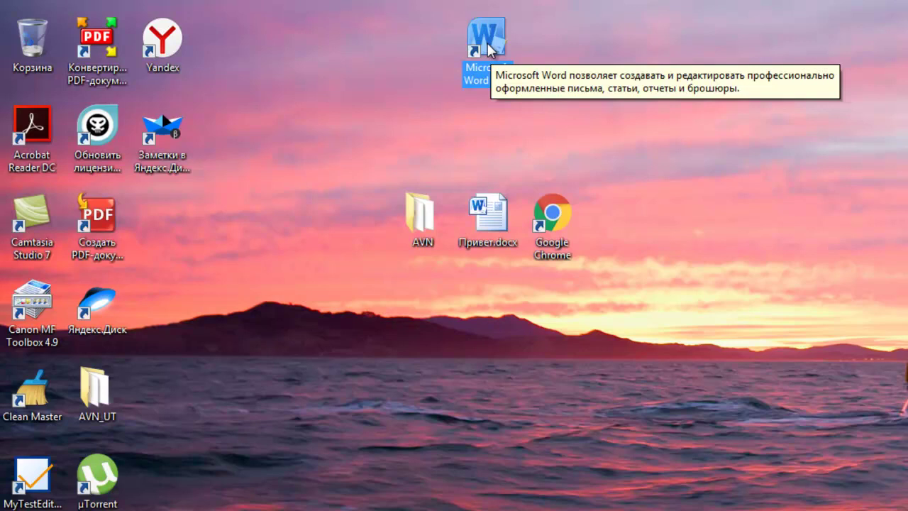
double_click(489, 48)
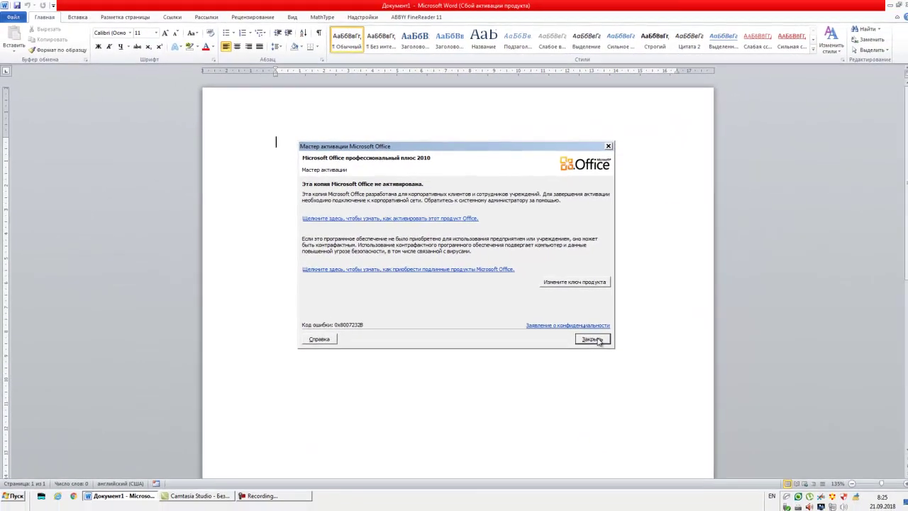
click(604, 345)
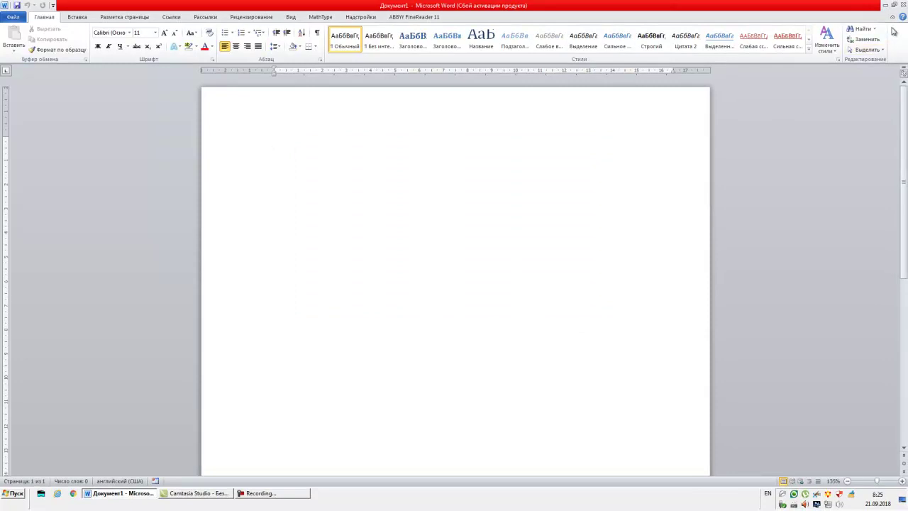
click(902, 6)
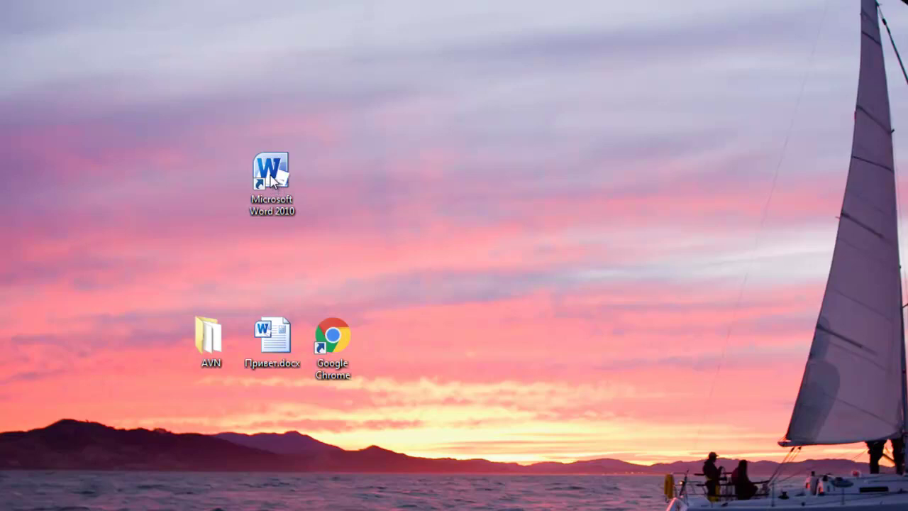
Step: Open Word through the shortcut's Открыть command, dismiss the activation wizard, and close Word
right_click(273, 180)
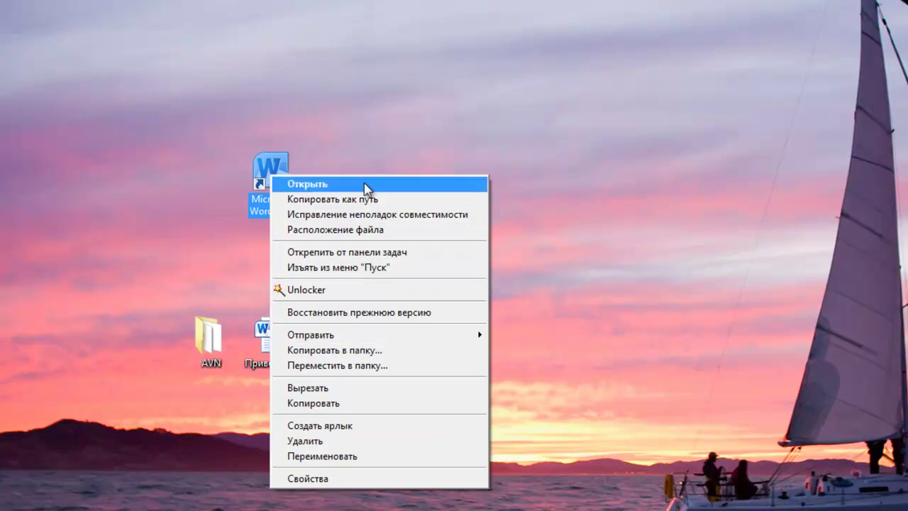
click(318, 190)
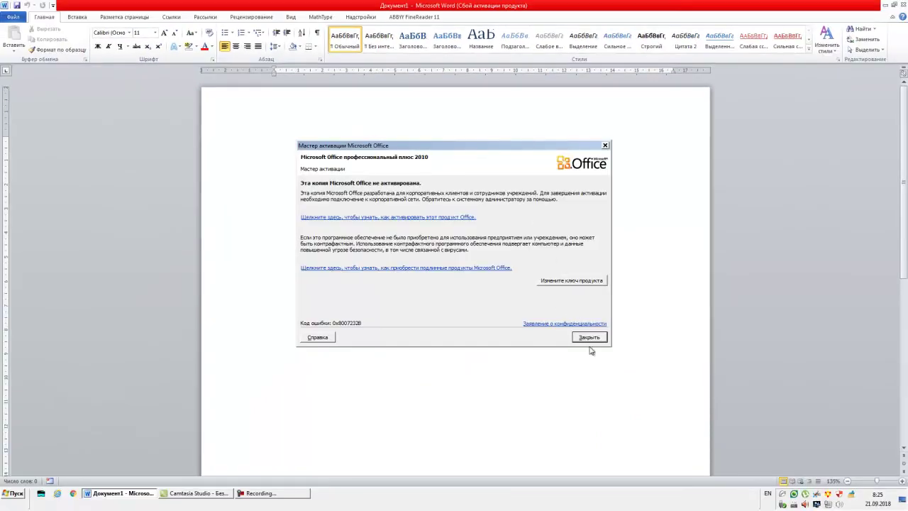
click(589, 337)
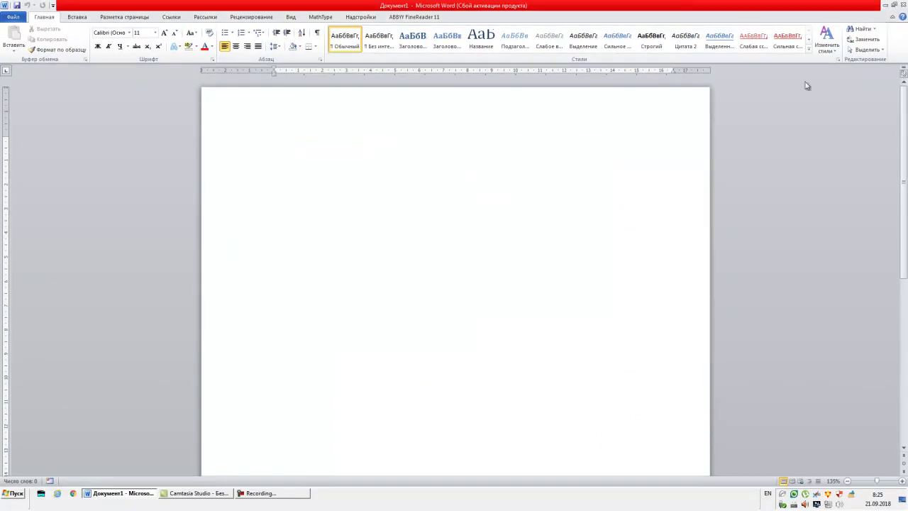
click(902, 5)
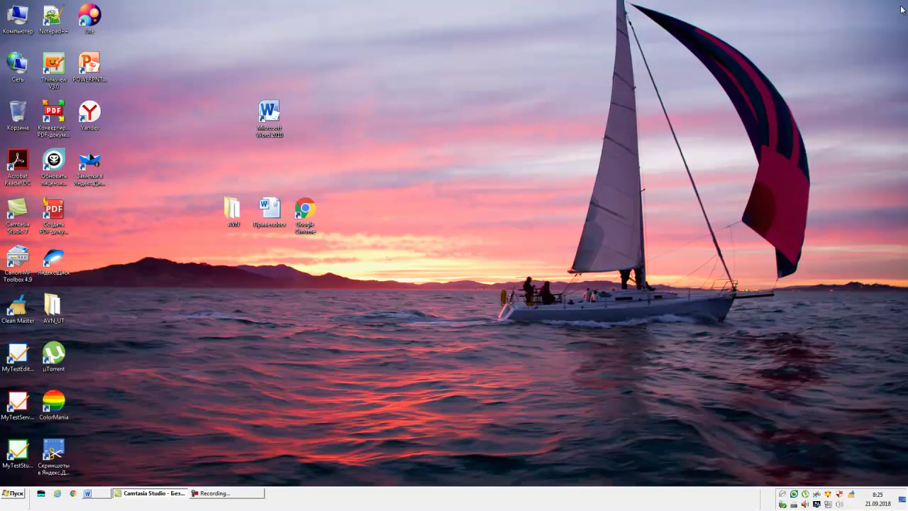
Step: Refresh the desktop, then open the Стандартные folder under Start > All Programs
right_click(413, 171)
click(431, 197)
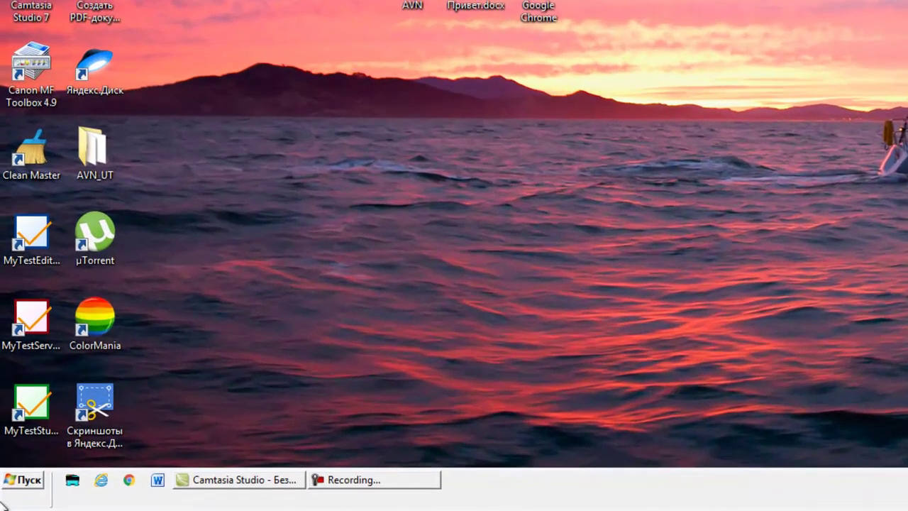
click(29, 481)
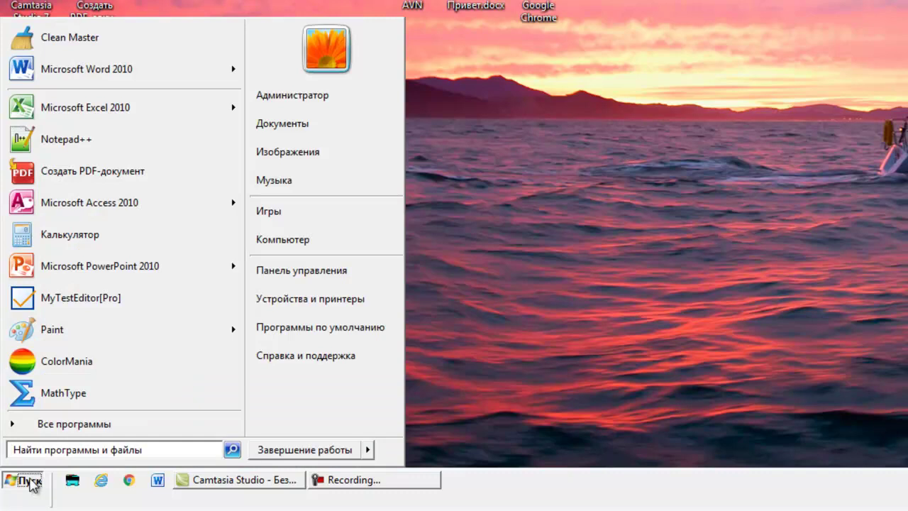
click(97, 425)
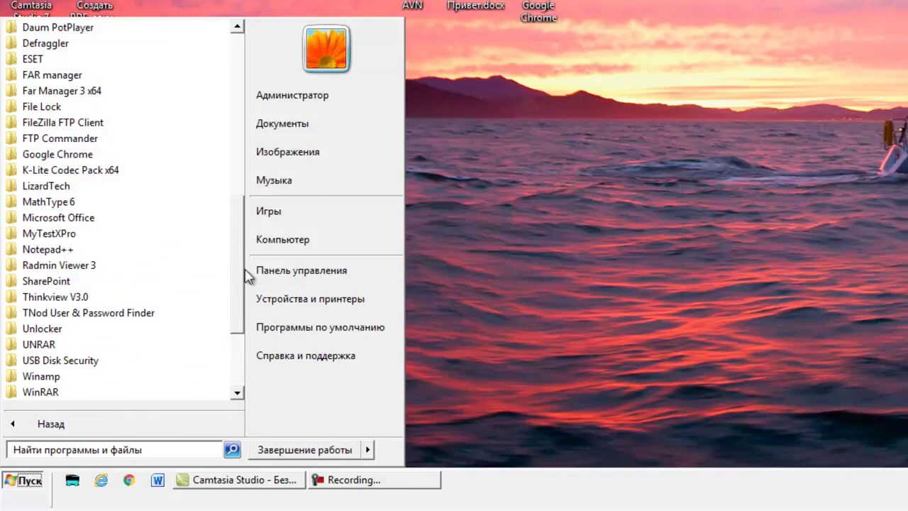
mouse_move(240, 276)
mouse_down()
mouse_move(239, 207)
mouse_move(242, 326)
mouse_up()
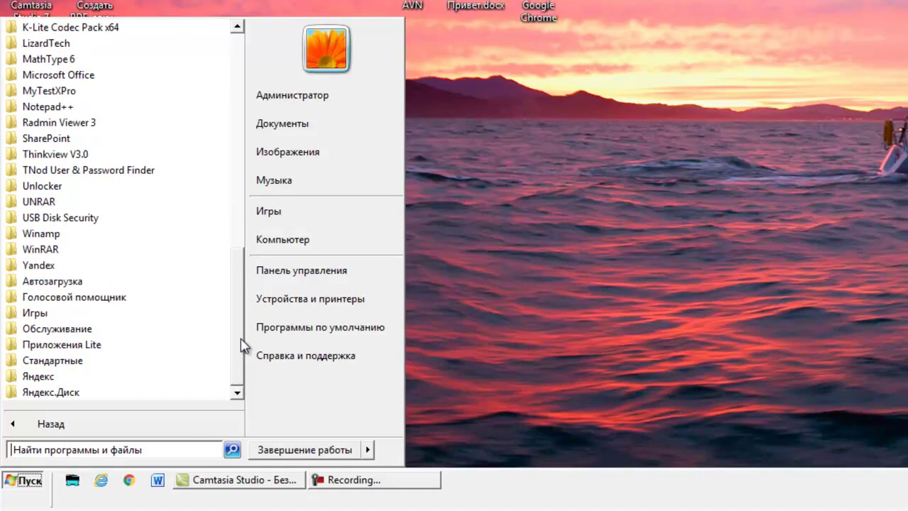
click(65, 361)
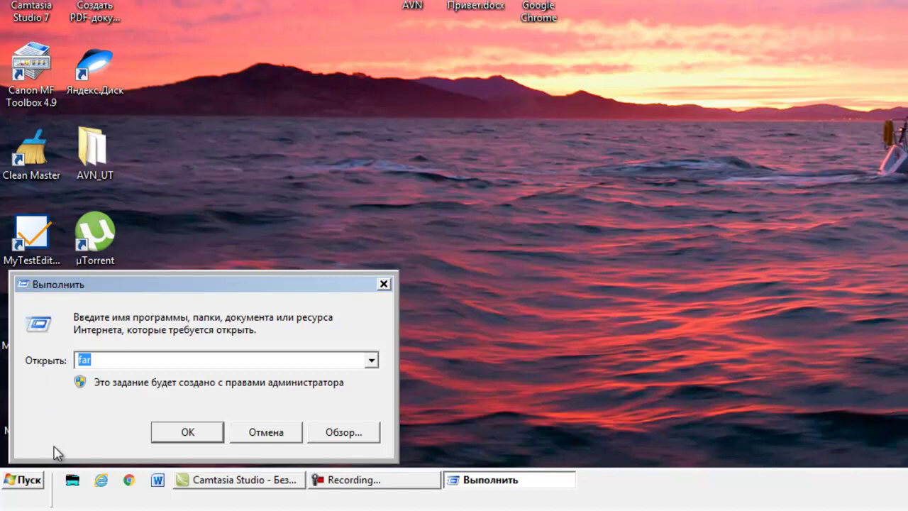
Step: Replace the Run box text with winword and run it to launch Word 2010
click(120, 359)
key(BackSpace)
key(BackSpace)
key(BackSpace)
text(wi)
text(nword)
click(190, 434)
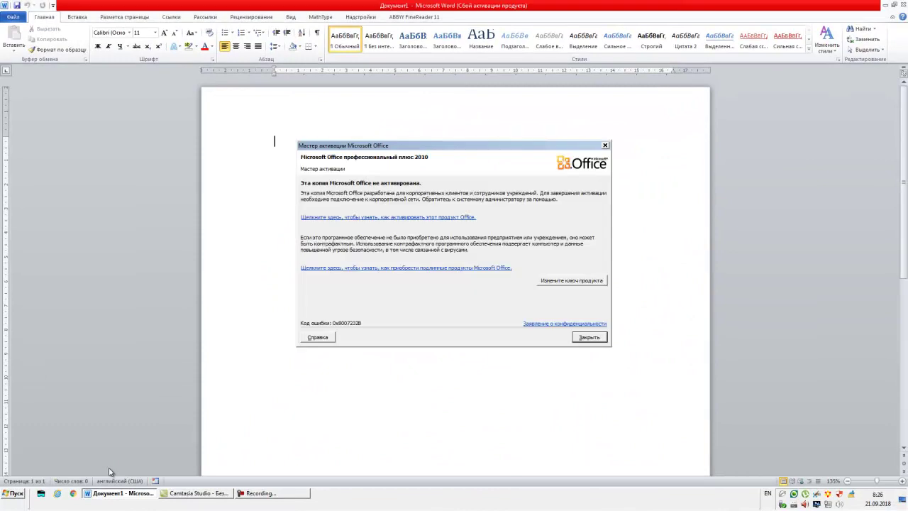
Step: Dismiss the activation wizard and close the Word 2010 window
click(588, 337)
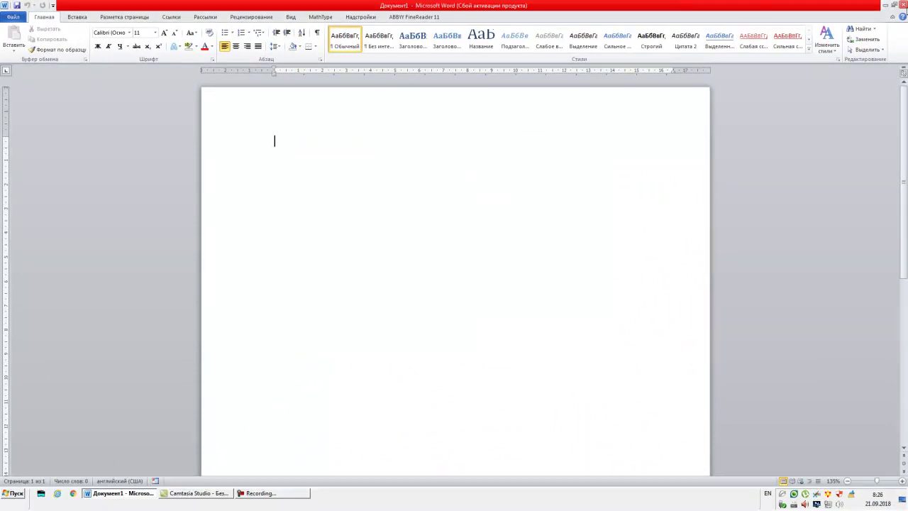
click(903, 5)
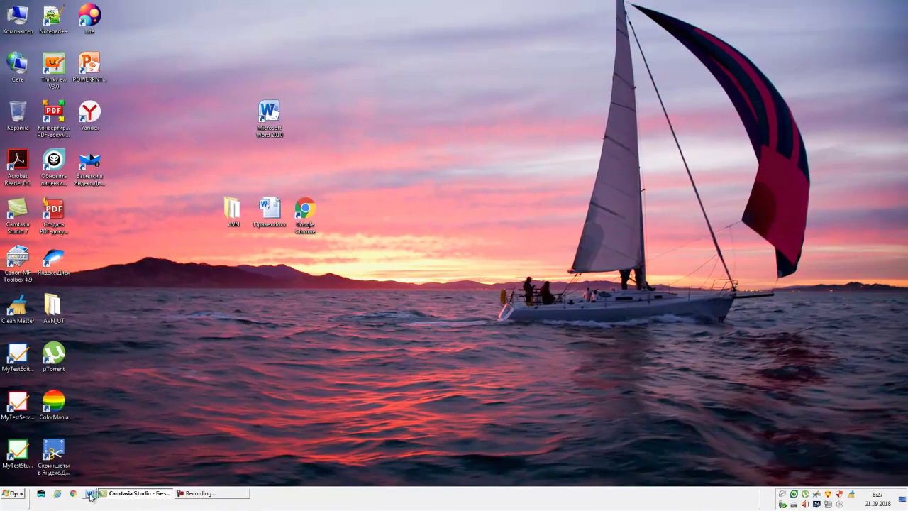
Step: Relaunch Word from its taskbar button, dismiss the activation wizard, and close it
click(90, 493)
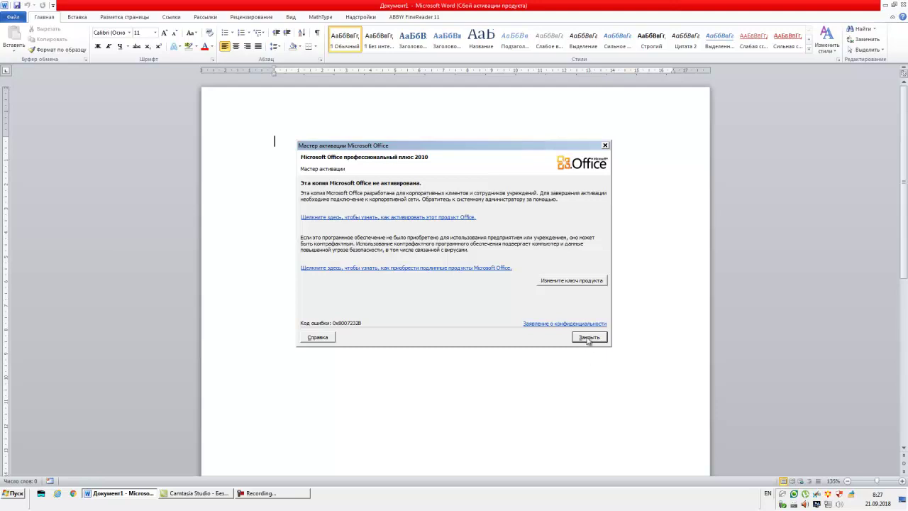
click(587, 338)
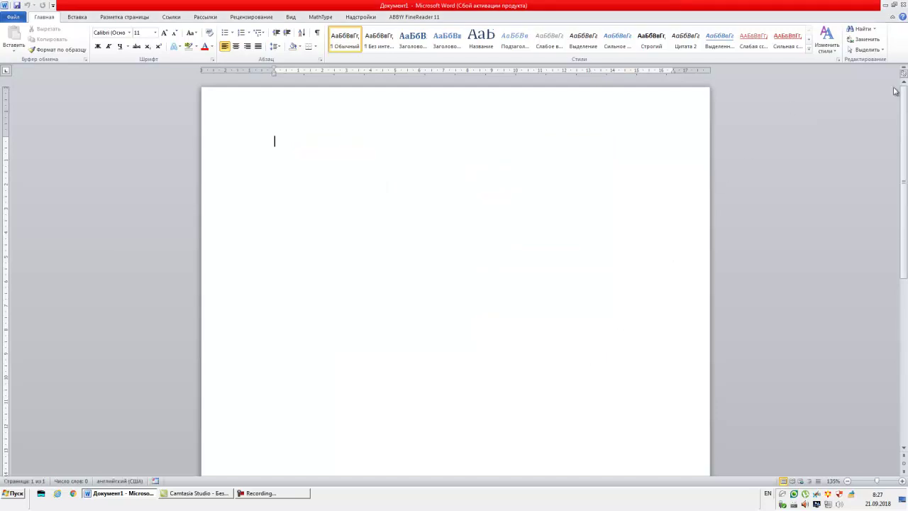
click(904, 4)
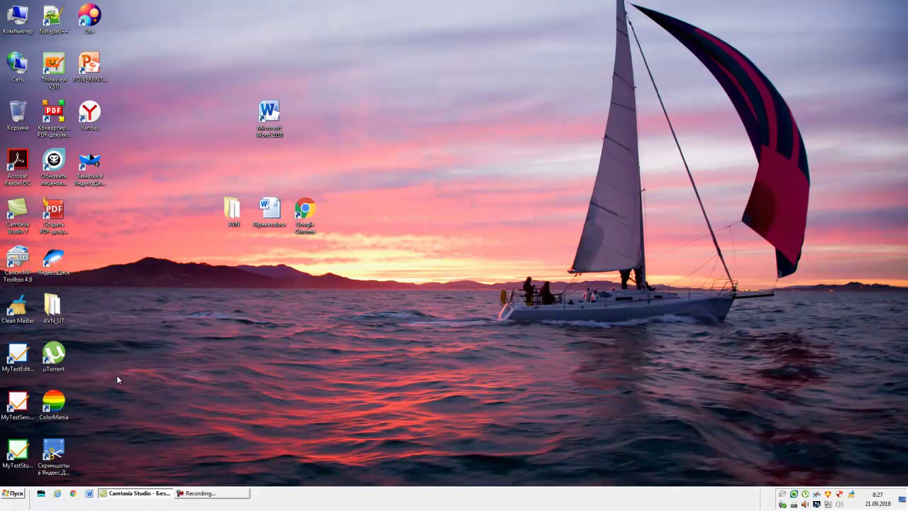
Step: Unpin Word from the taskbar and delete the Microsoft Word 2010 desktop shortcut
mouse_move(100, 497)
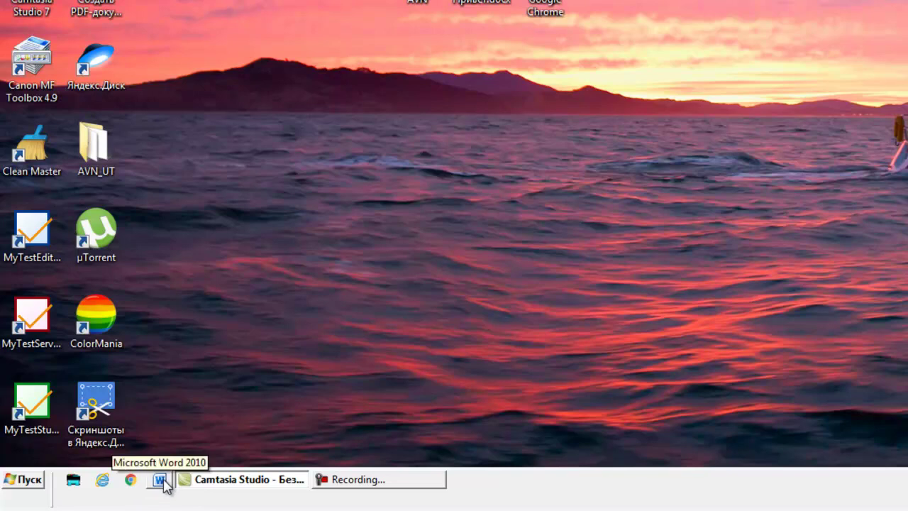
right_click(164, 479)
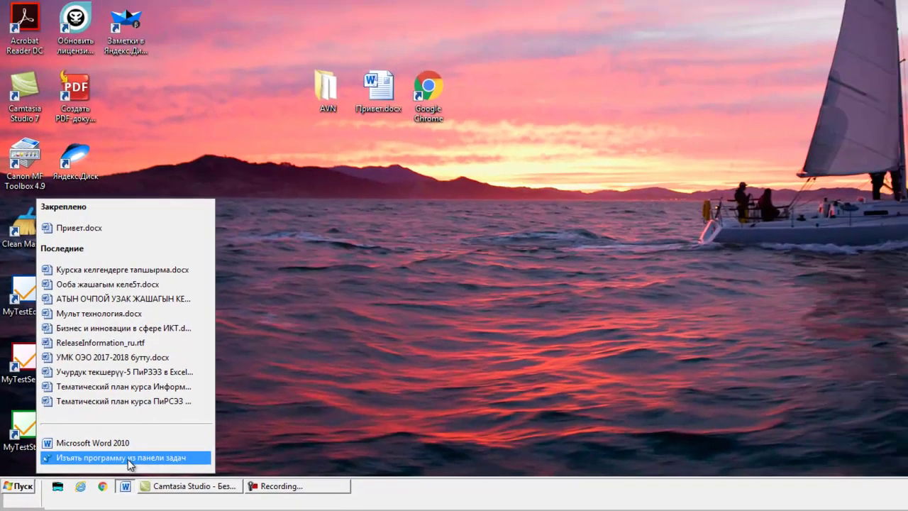
click(163, 443)
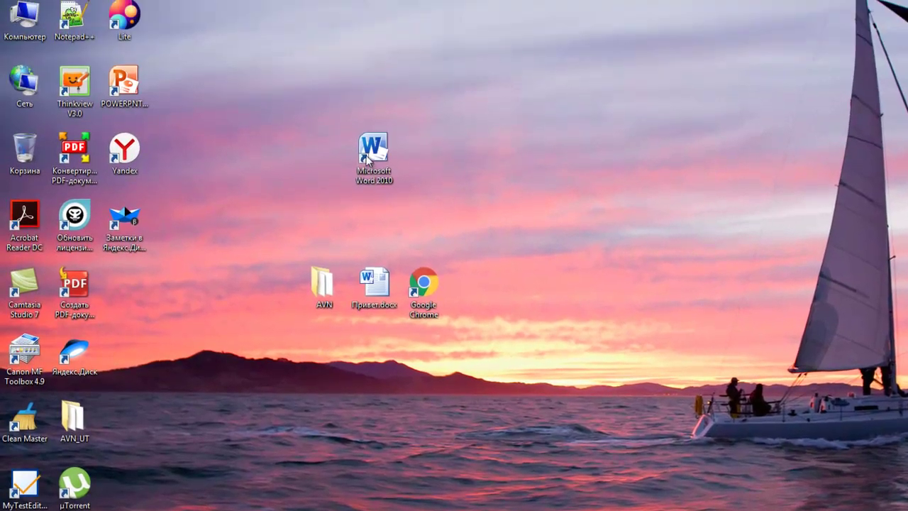
click(366, 159)
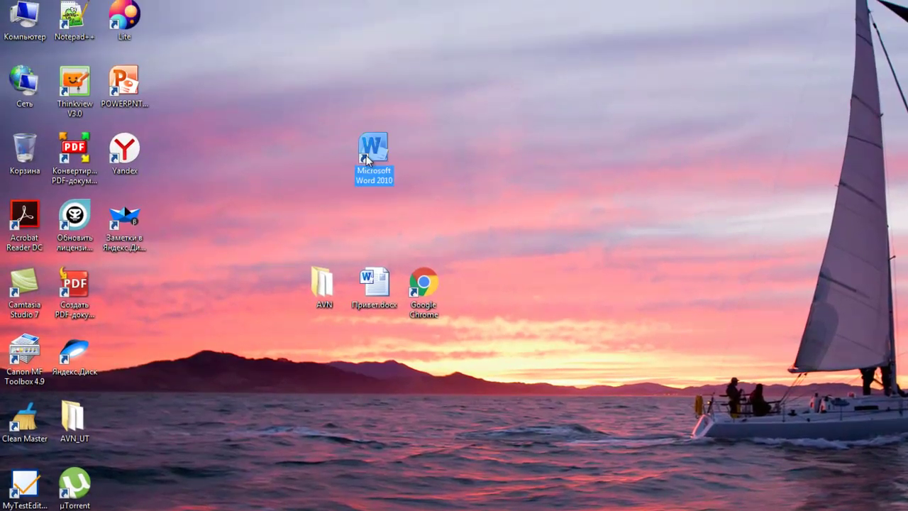
key(Delete)
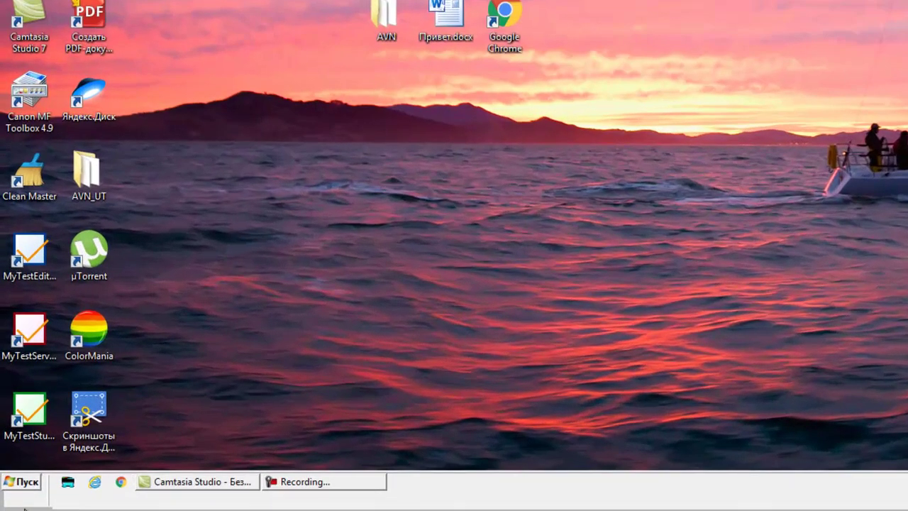
Step: Send a Microsoft Word 2010 shortcut to the desktop from Start > All Programs > Microsoft Office
click(29, 485)
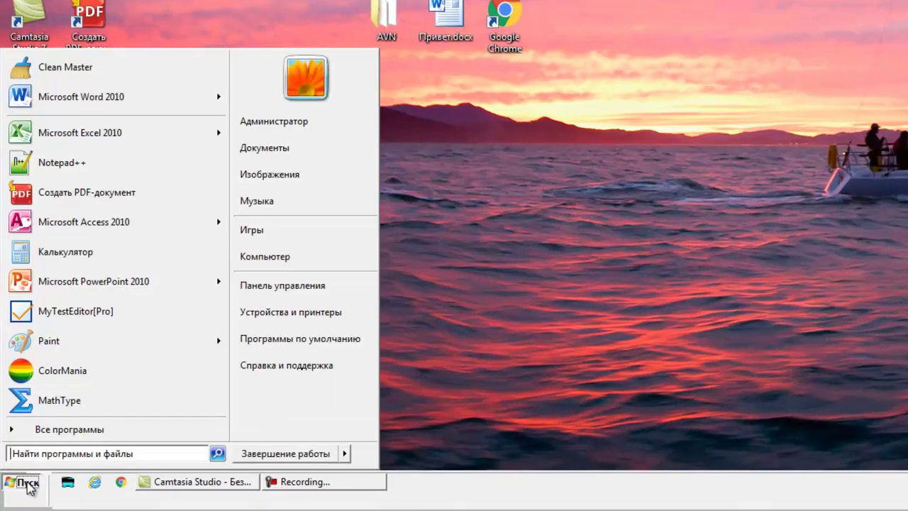
click(79, 430)
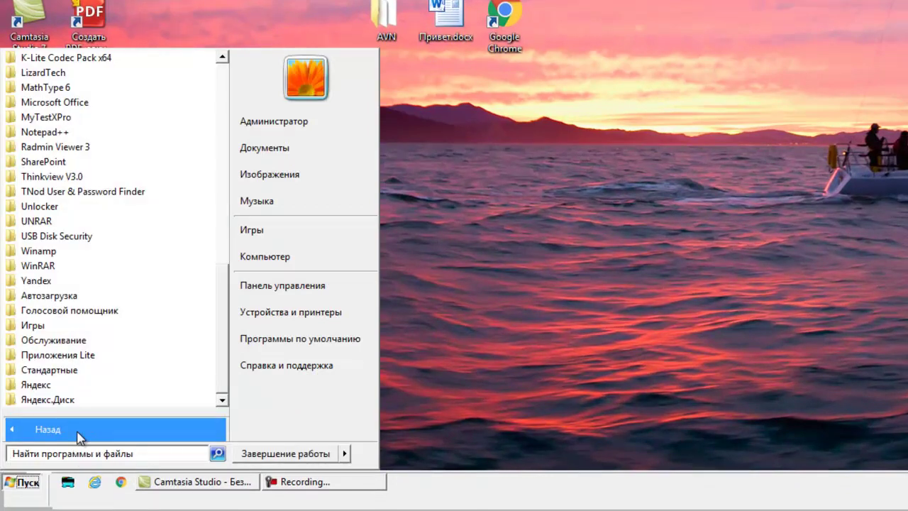
click(81, 103)
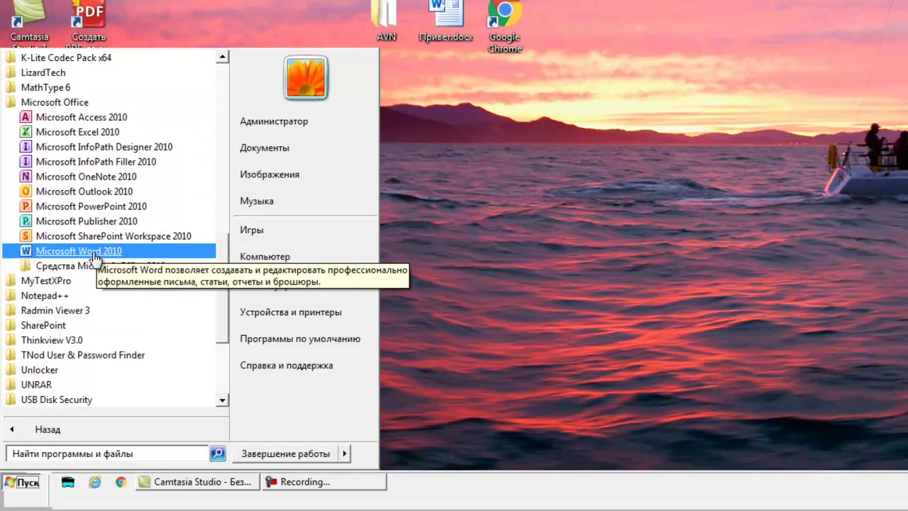
right_click(95, 257)
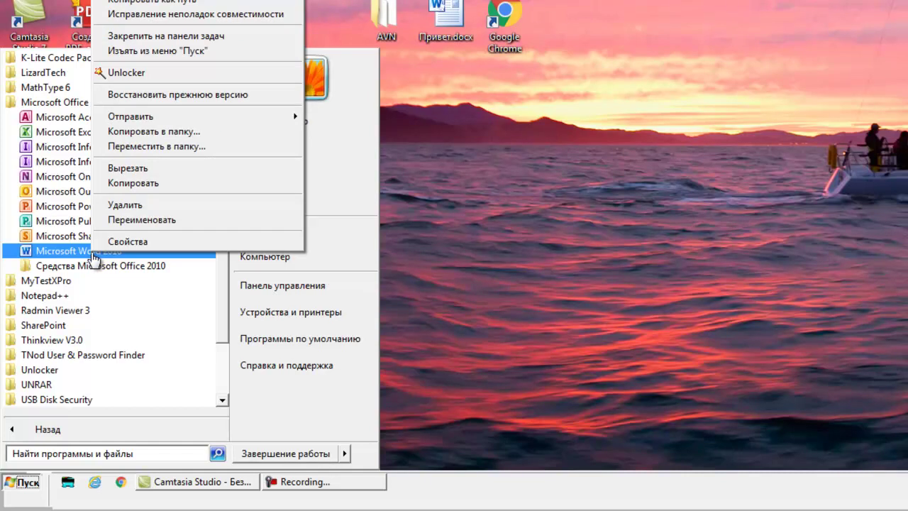
mouse_move(287, 116)
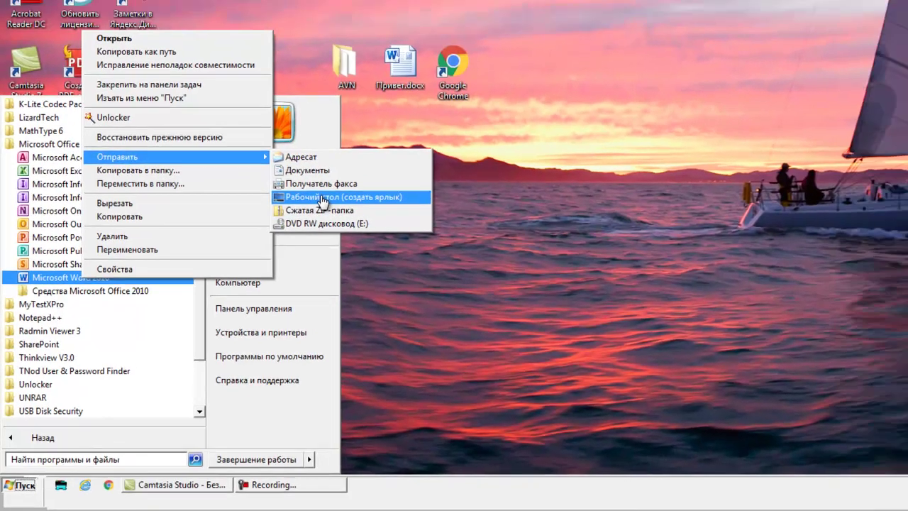
click(360, 162)
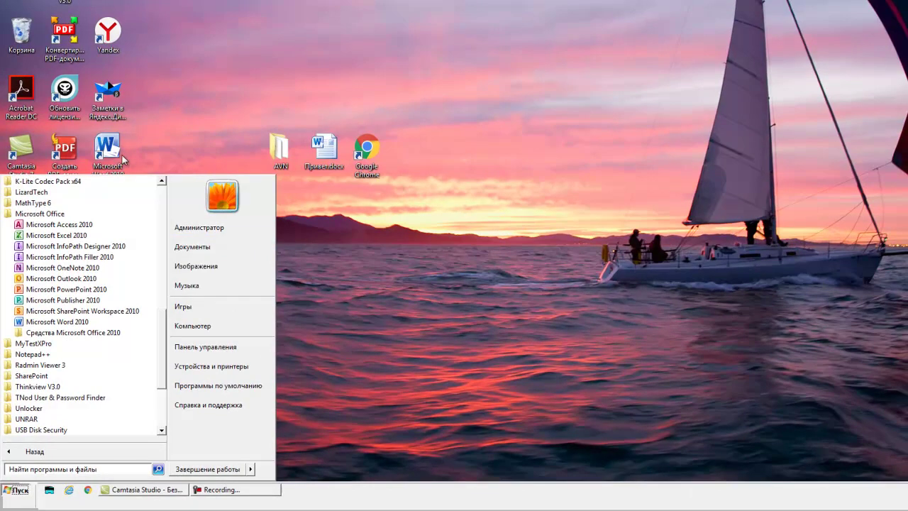
Step: Move the new Word shortcut into open space above the AVN folder
click(140, 146)
click(110, 150)
drag(107, 149, 237, 92)
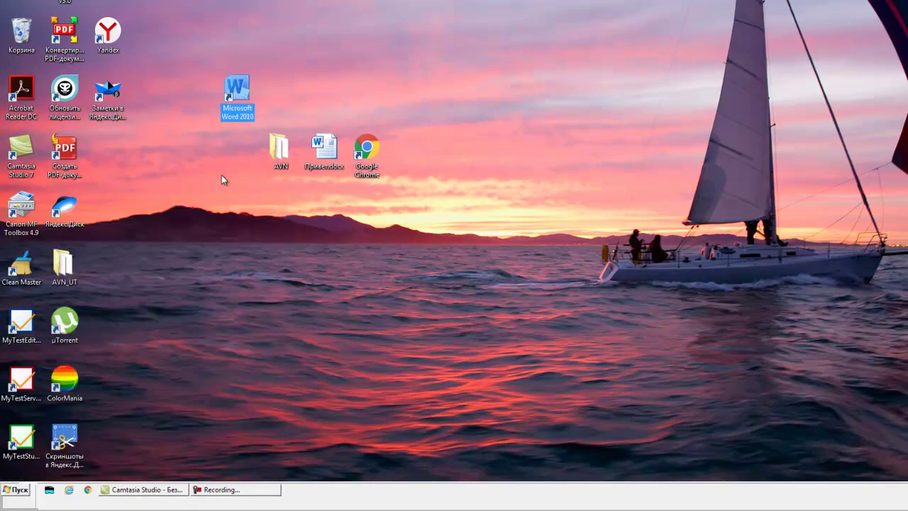
click(233, 191)
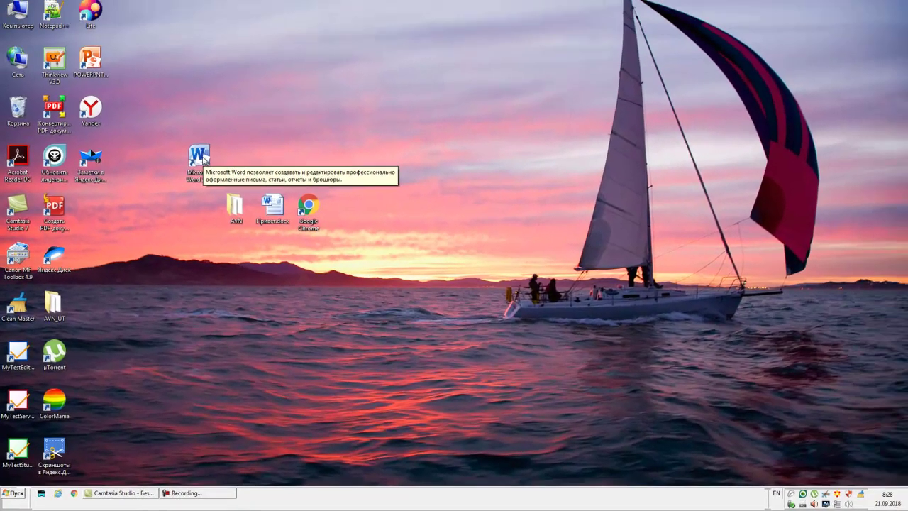
Step: Open Word from the new shortcut, close it, then delete the shortcut
double_click(242, 93)
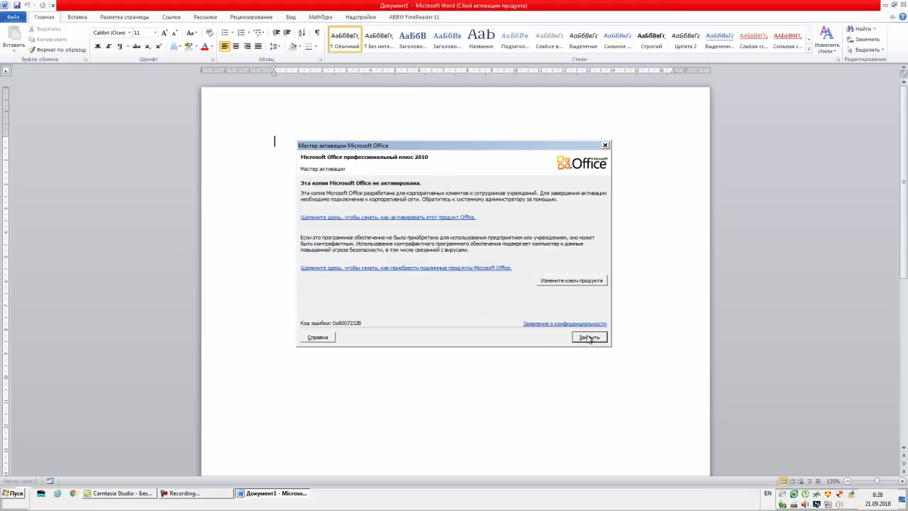
click(589, 336)
click(901, 5)
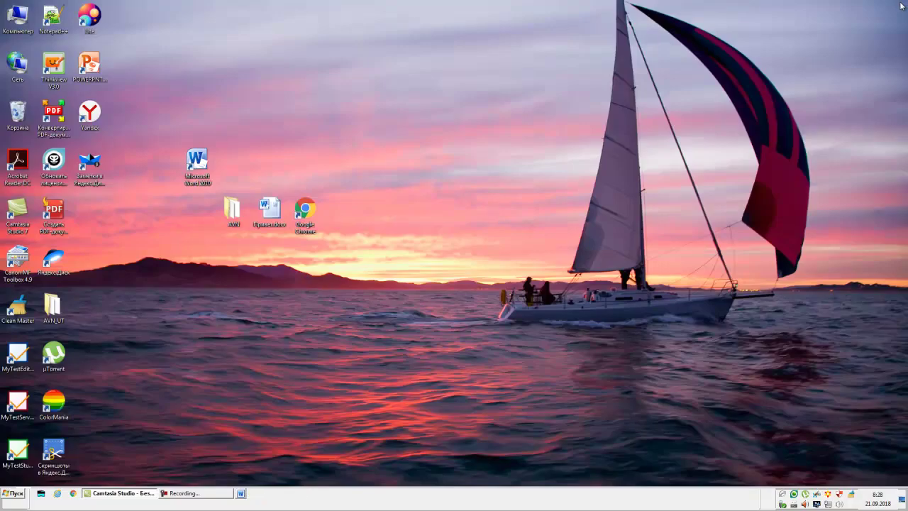
click(196, 170)
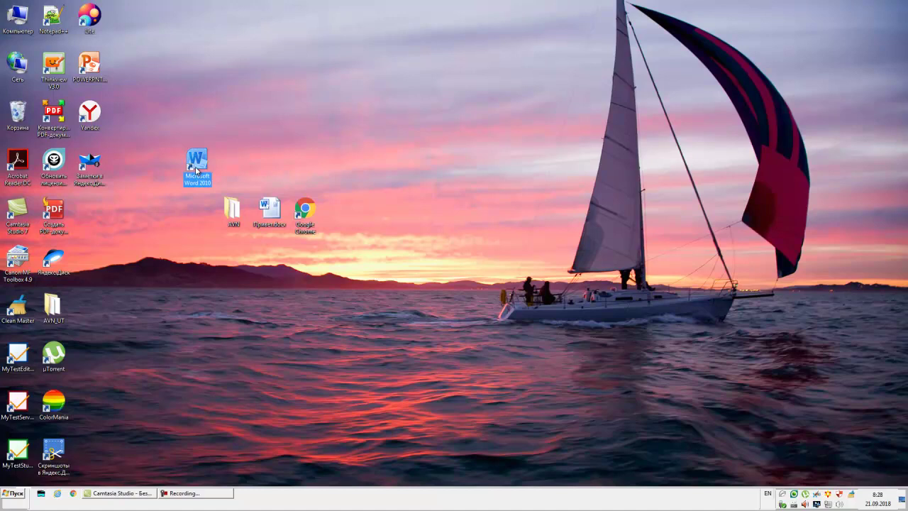
key(Delete)
key(Return)
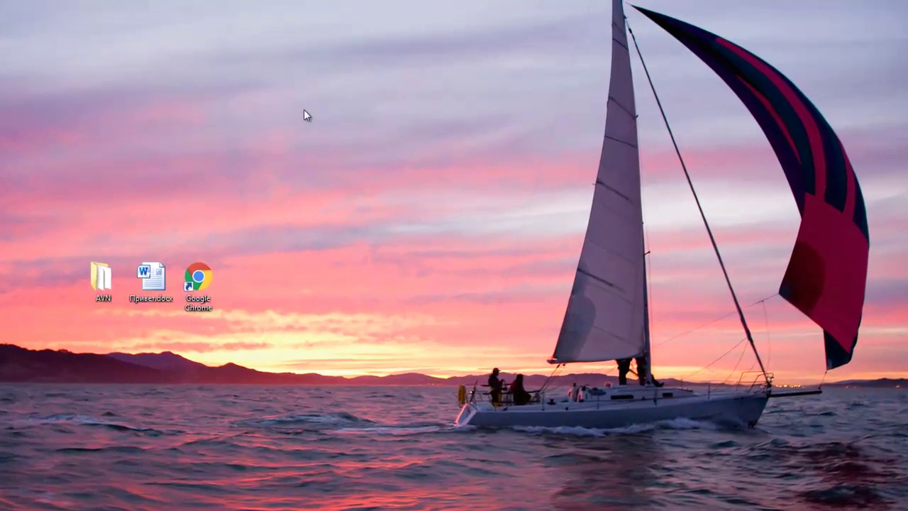
Step: Choose Создать > Ярлык from the desktop's context menu to begin a new shortcut
right_click(303, 114)
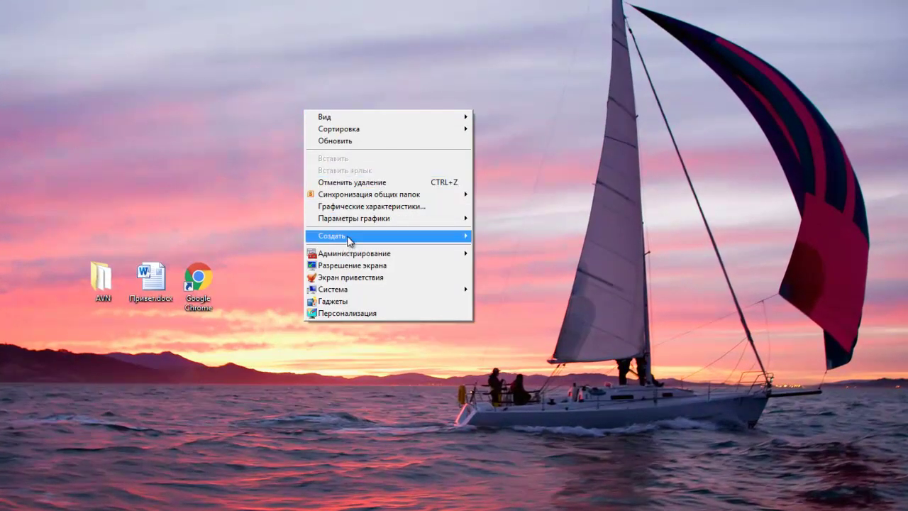
mouse_move(348, 239)
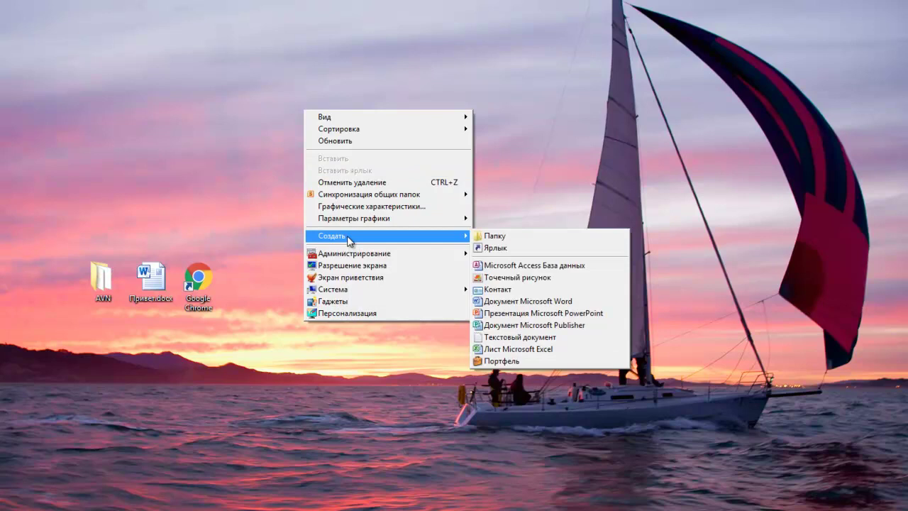
click(506, 251)
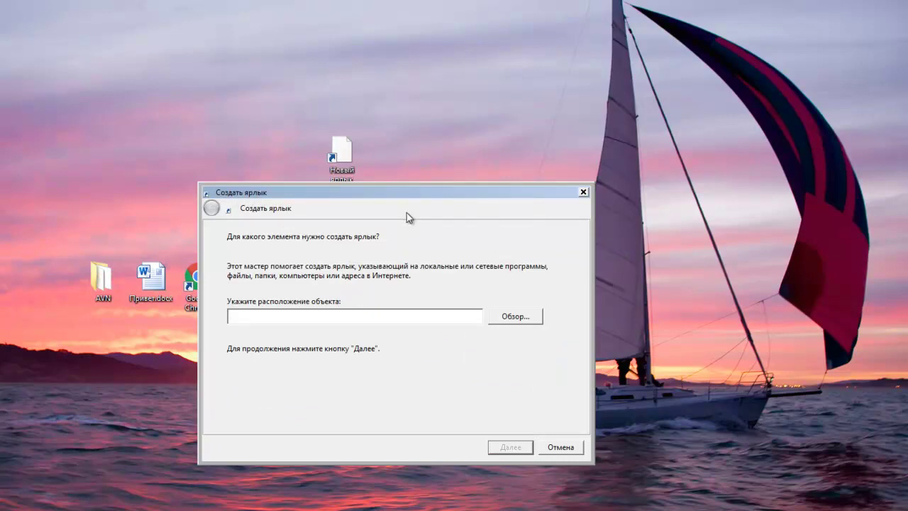
Step: Browse for the shortcut target, expanding Компьютер > Локальный диск (C:) > Program Files (x86)
click(518, 319)
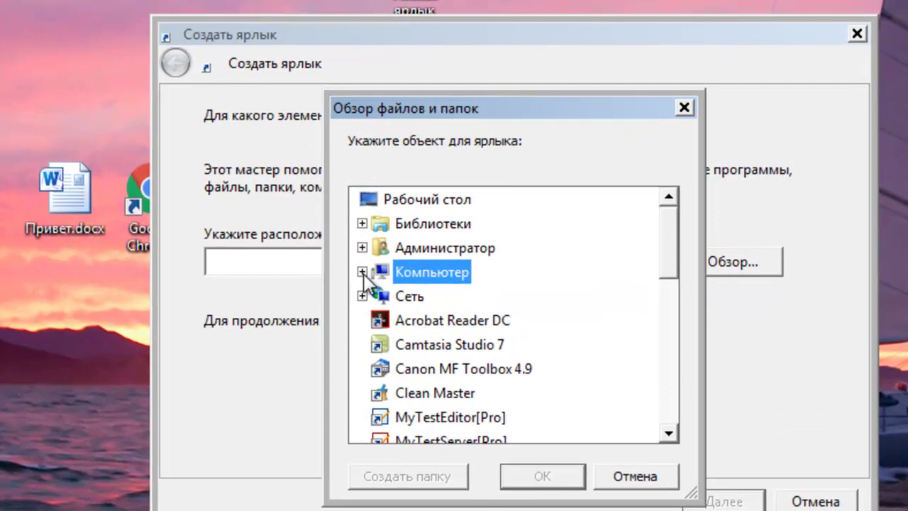
click(362, 272)
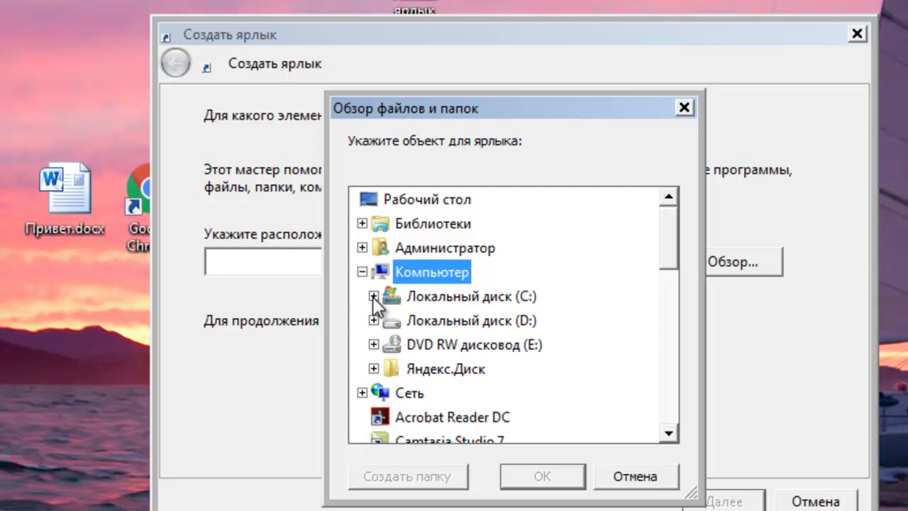
click(373, 296)
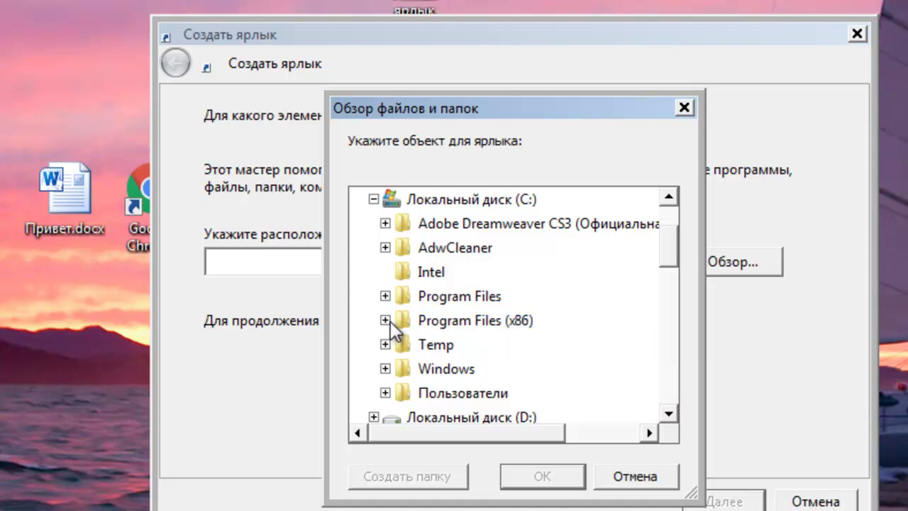
click(387, 320)
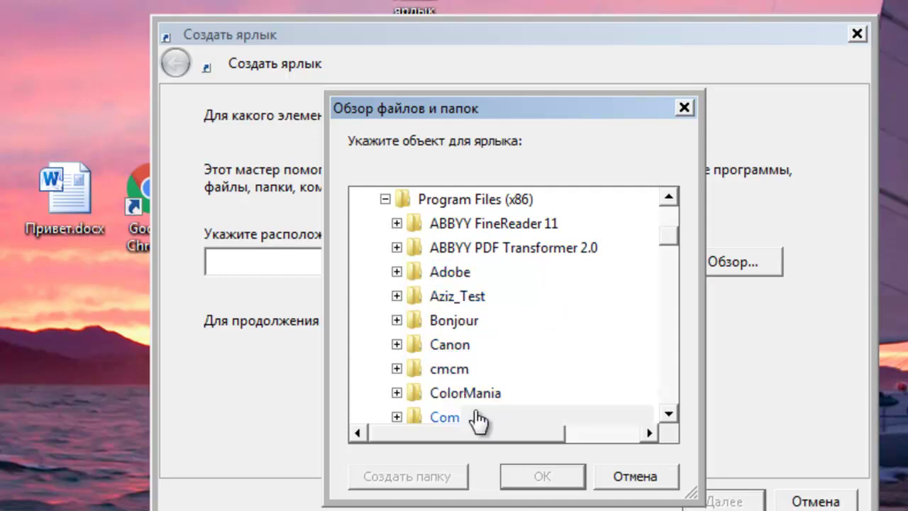
Step: Scroll down the browse tree and expand Microsoft Office, then its Office14 subfolder
click(669, 414)
click(669, 414)
triple_click(669, 414)
click(669, 414)
click(668, 414)
click(668, 414)
double_click(668, 414)
double_click(669, 414)
click(668, 414)
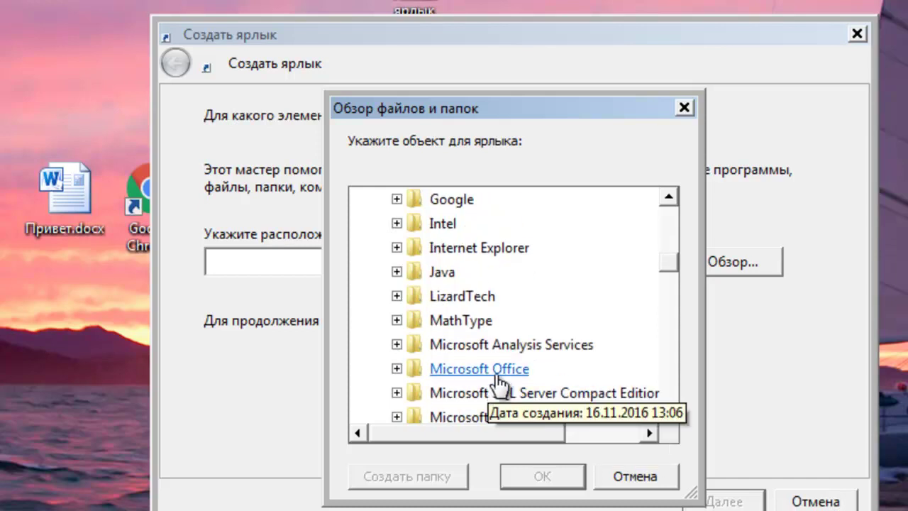
click(397, 368)
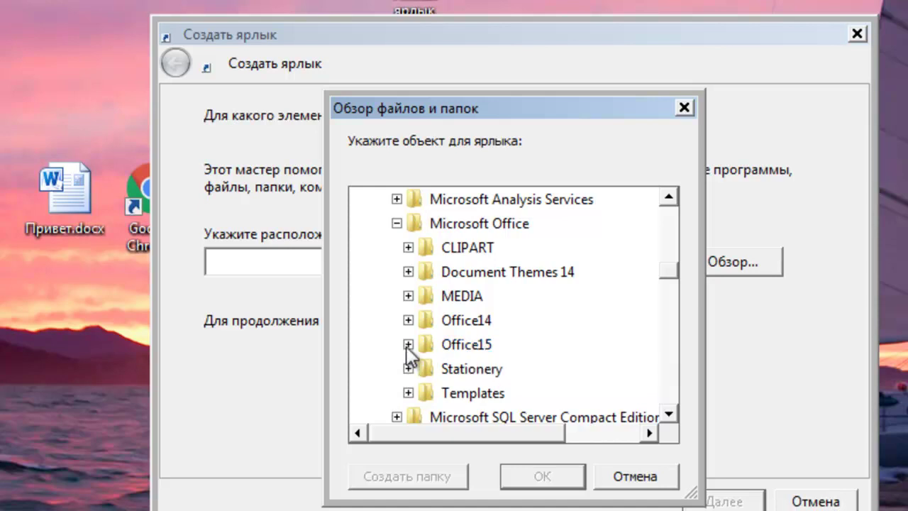
click(407, 344)
click(407, 344)
click(407, 320)
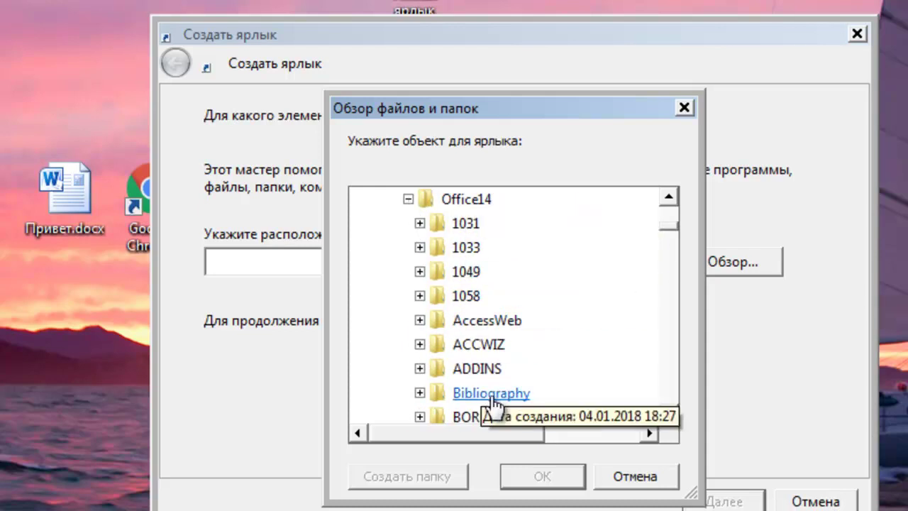
Step: Scroll Office14 to WINWORD.EXE, select it and confirm it as the shortcut target
click(669, 414)
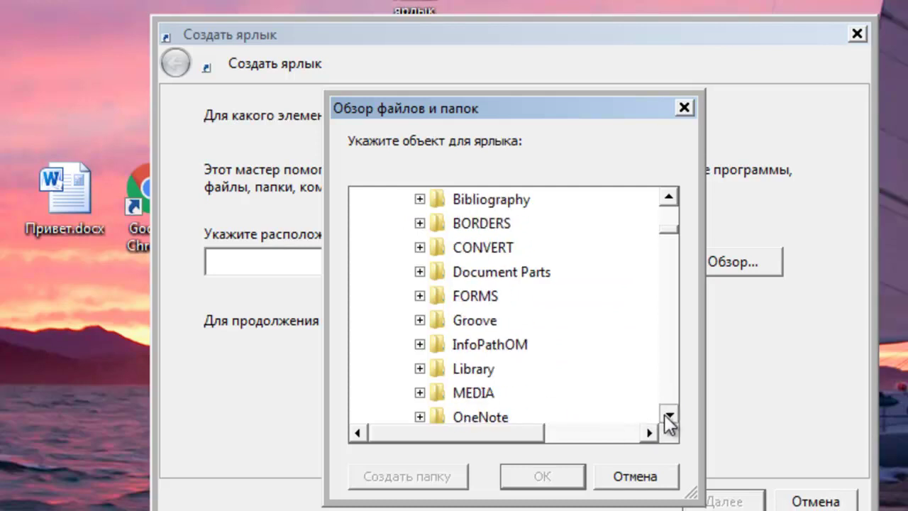
drag(669, 415, 669, 414)
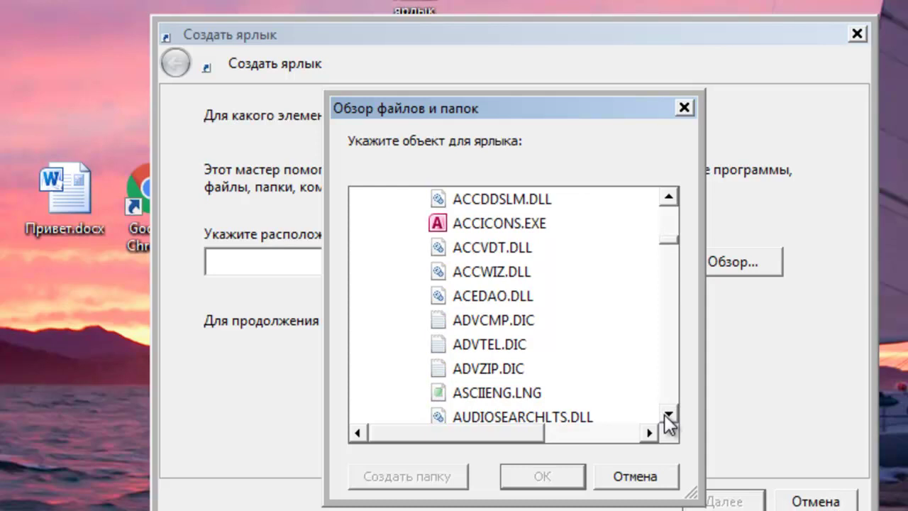
drag(668, 414, 668, 416)
click(668, 416)
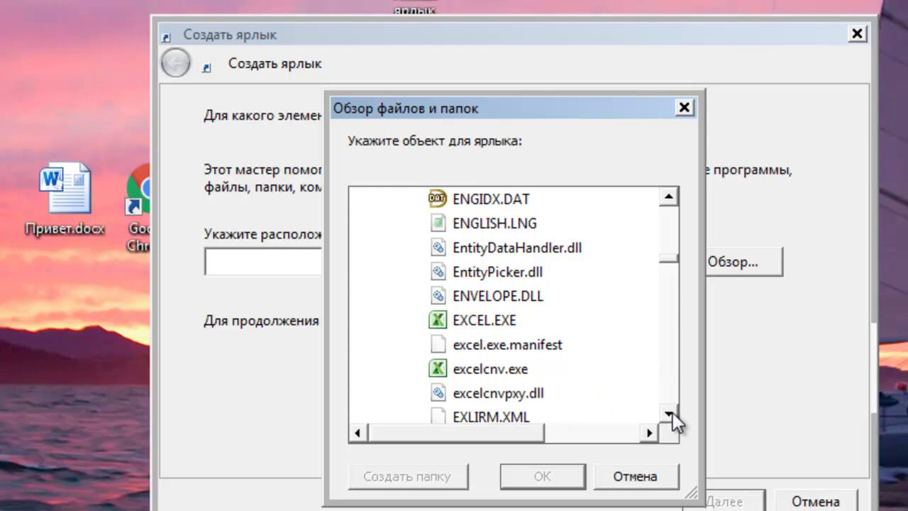
drag(671, 414, 672, 412)
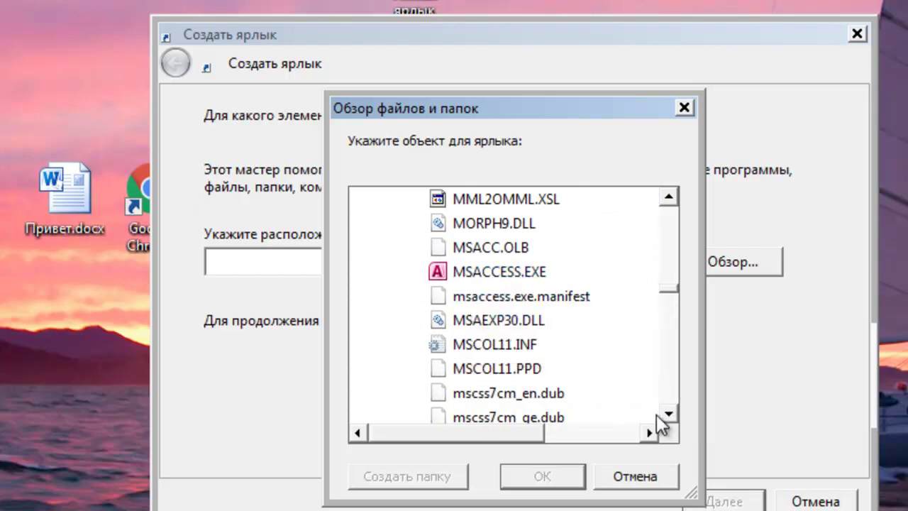
drag(669, 416, 669, 416)
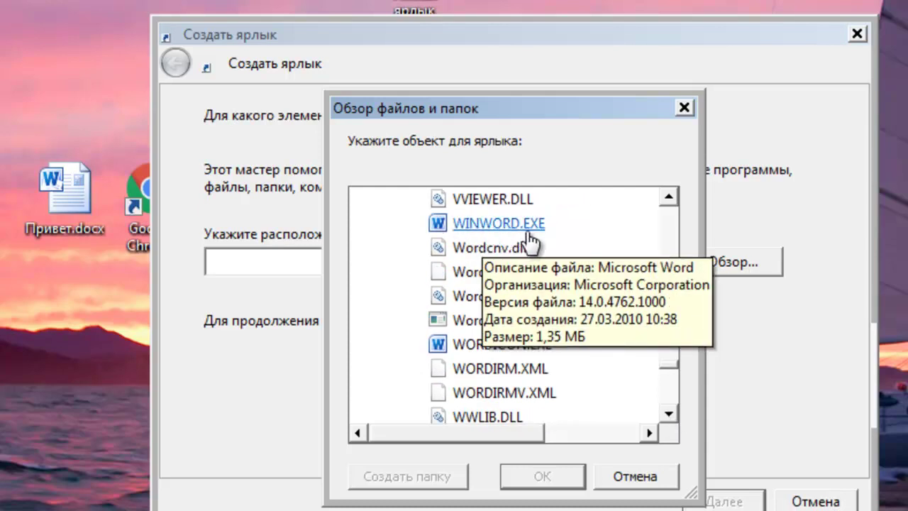
click(488, 233)
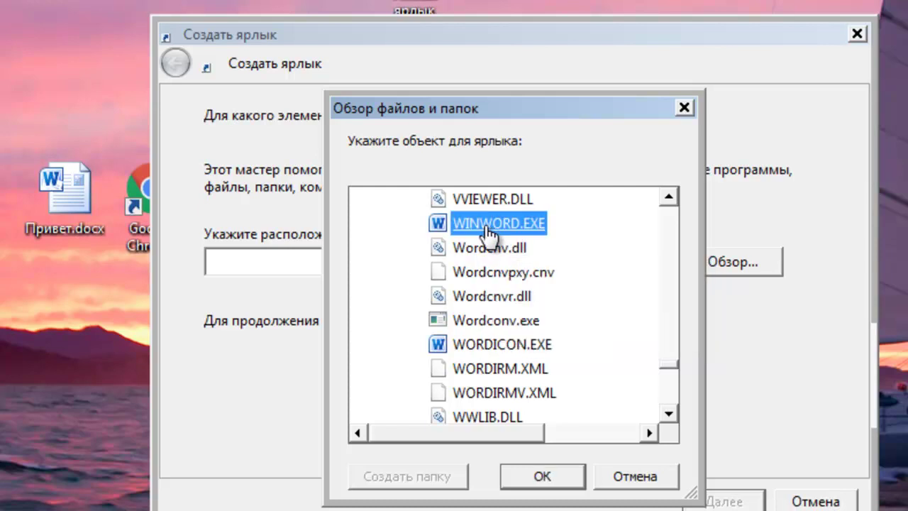
click(544, 476)
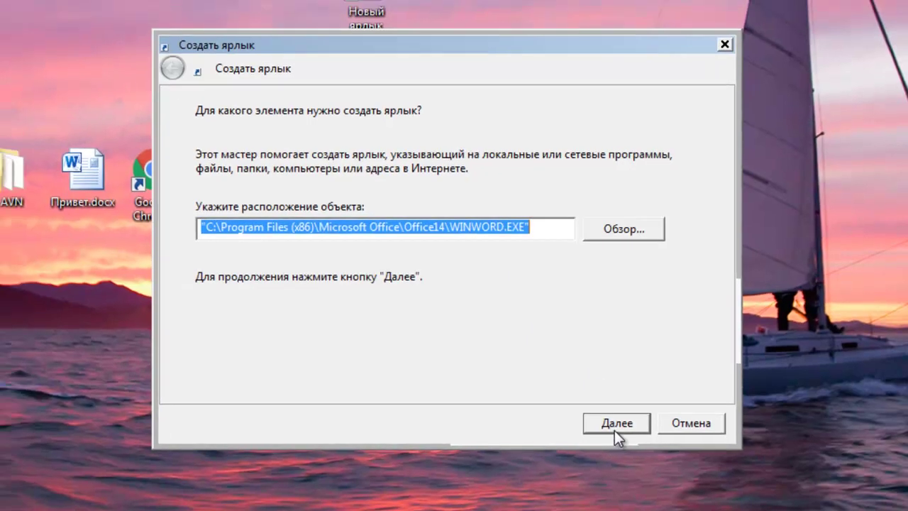
Step: Keep the name WINWORD.EXE and complete the Create Shortcut wizard
click(607, 423)
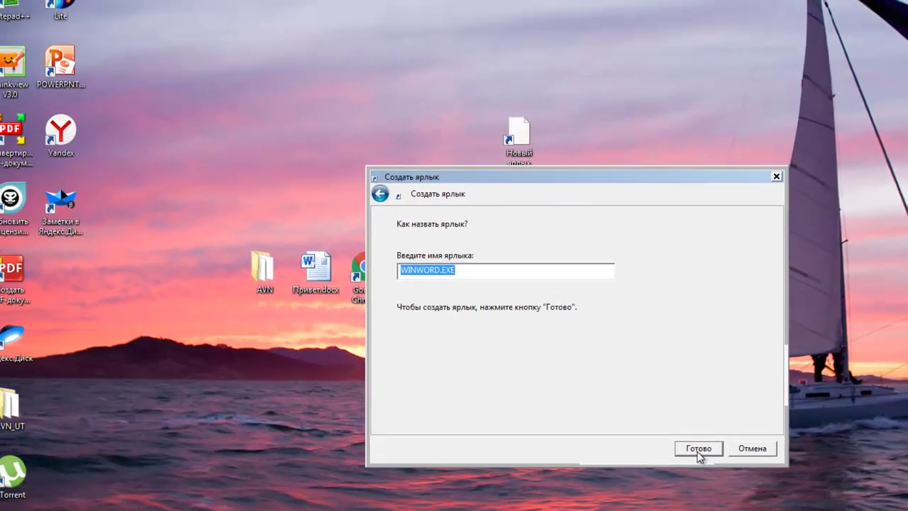
click(699, 448)
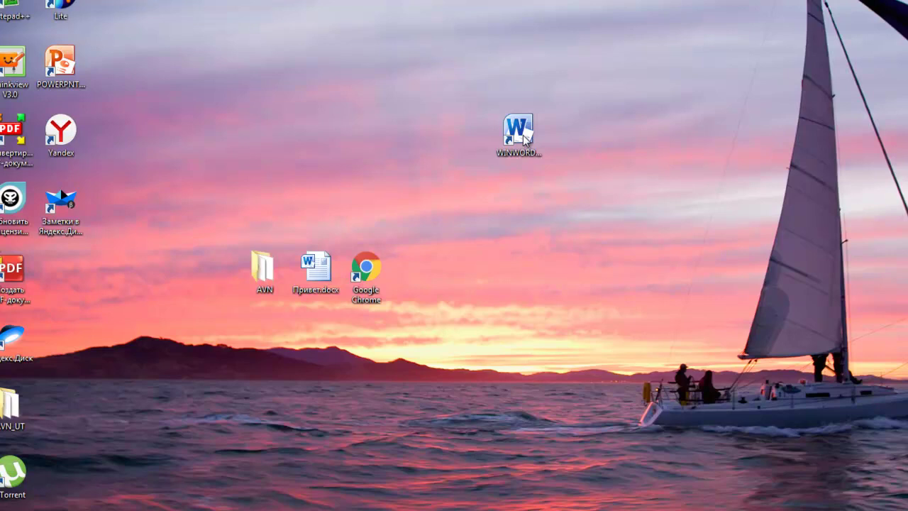
Step: Add the WINWORD.EXE shortcut to Quick Launch, then start Word from the desktop icon
click(523, 139)
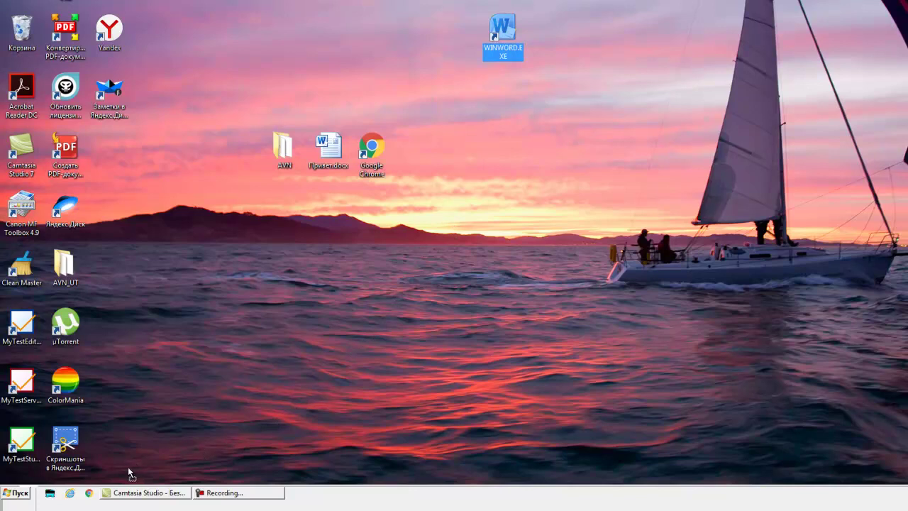
drag(129, 472, 105, 500)
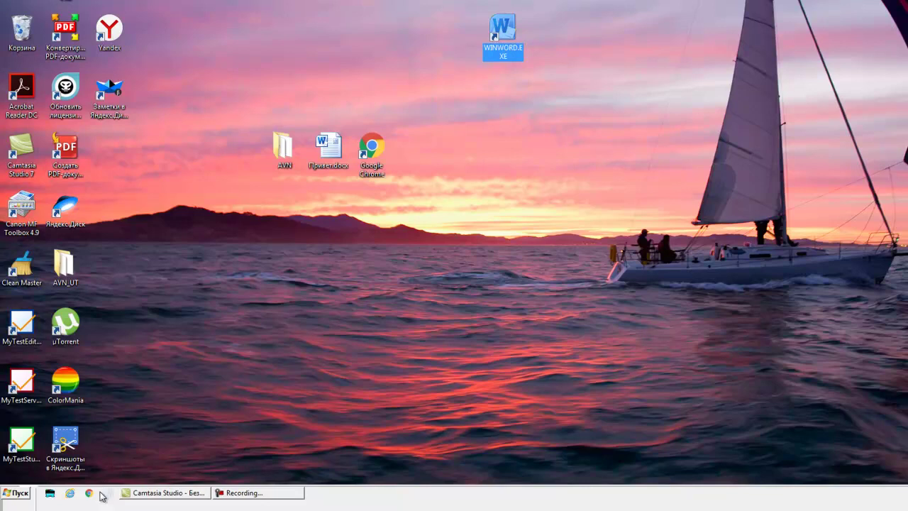
drag(104, 500, 110, 500)
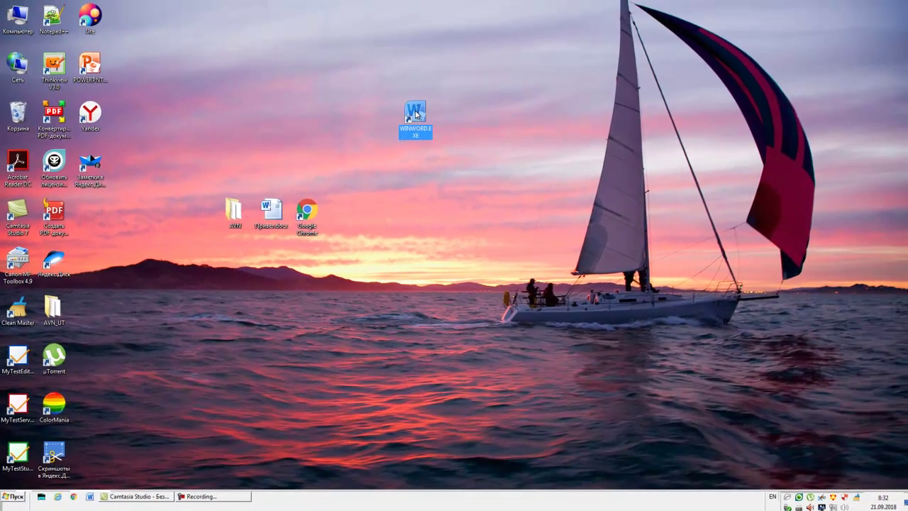
double_click(417, 112)
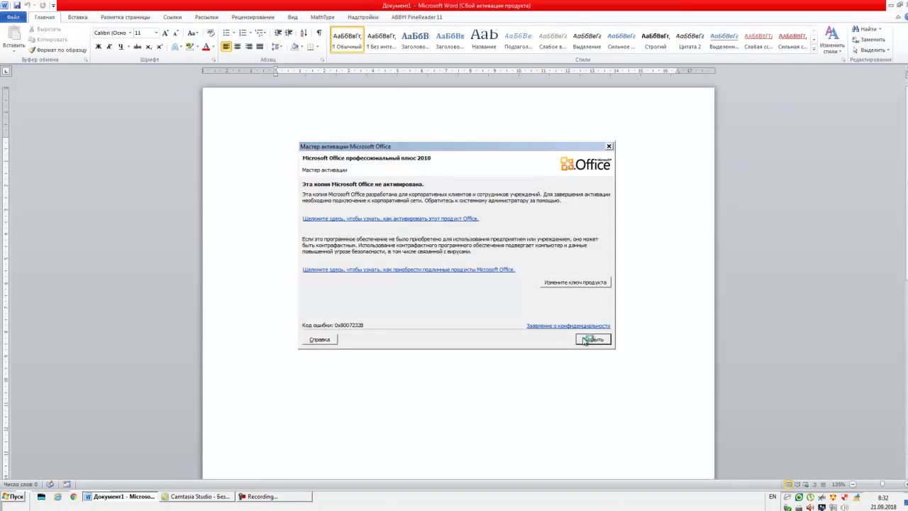
Step: Dismiss the activation notice and close Word with Alt+F4, then again with the close button
click(585, 340)
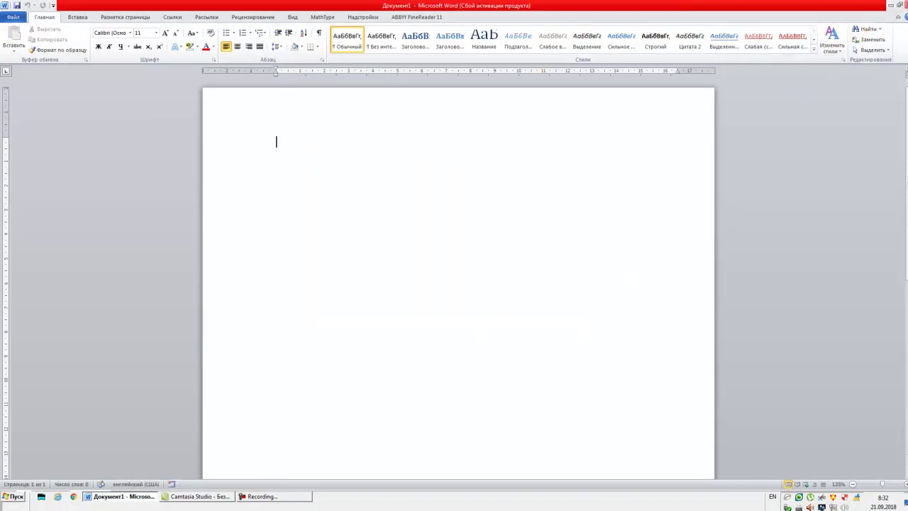
key(alt+F4)
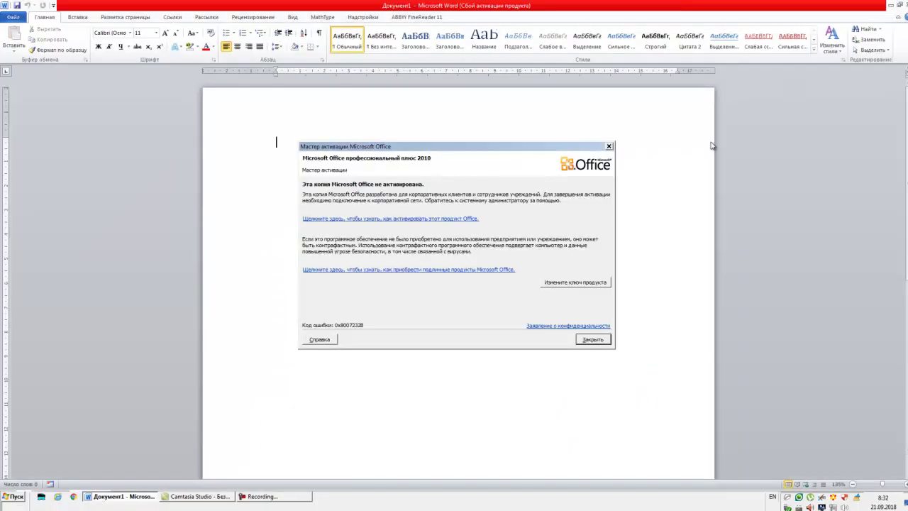
click(593, 339)
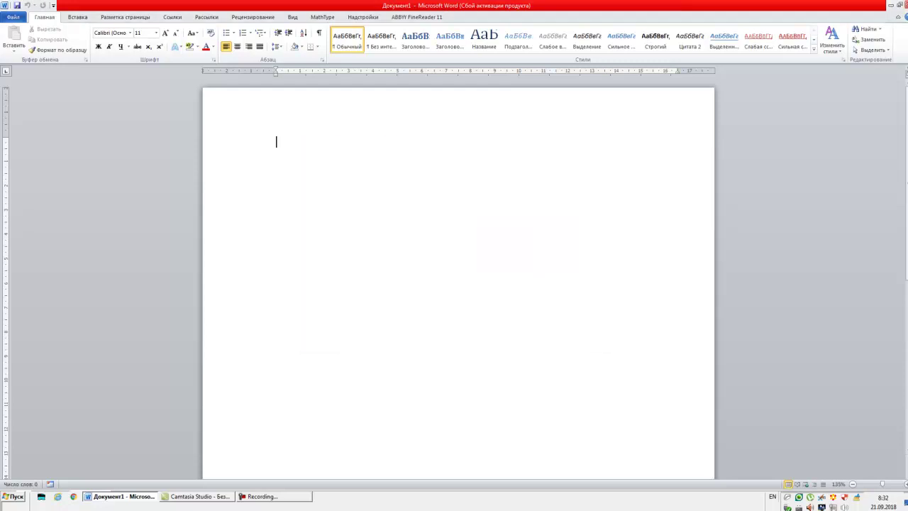
click(904, 5)
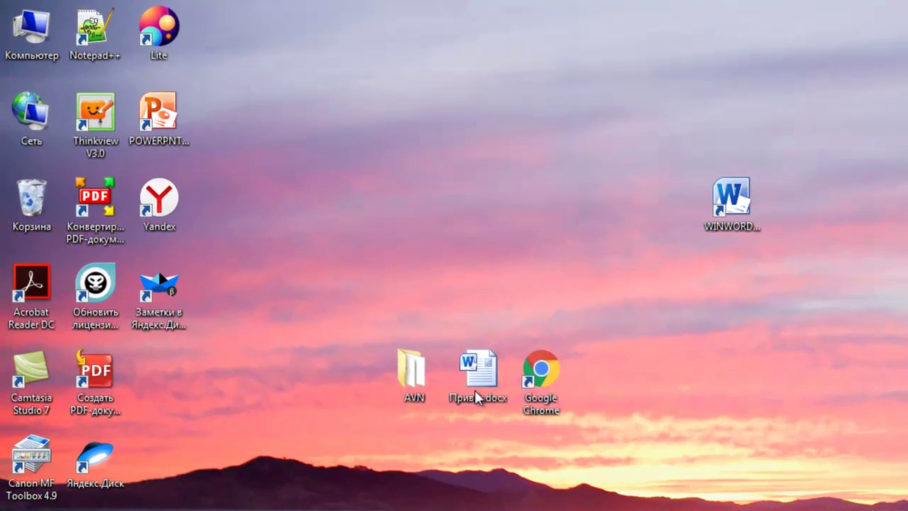
click(272, 225)
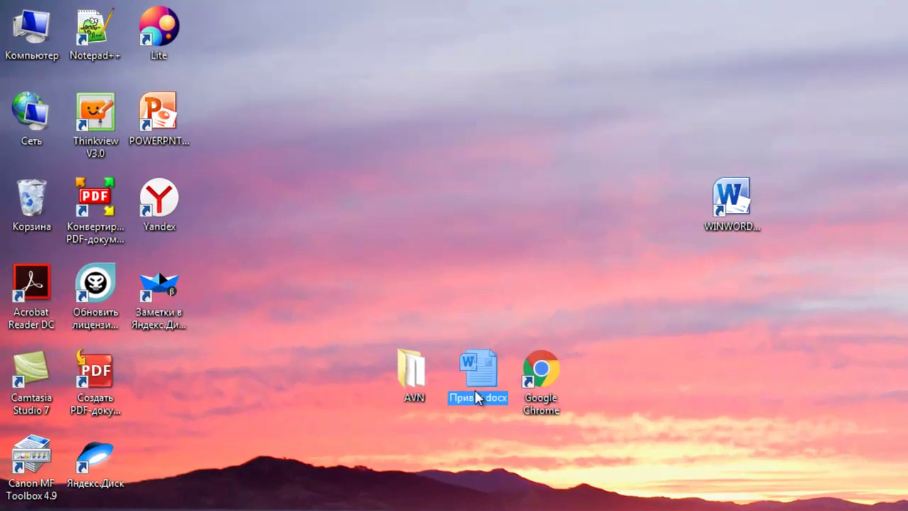
double_click(497, 386)
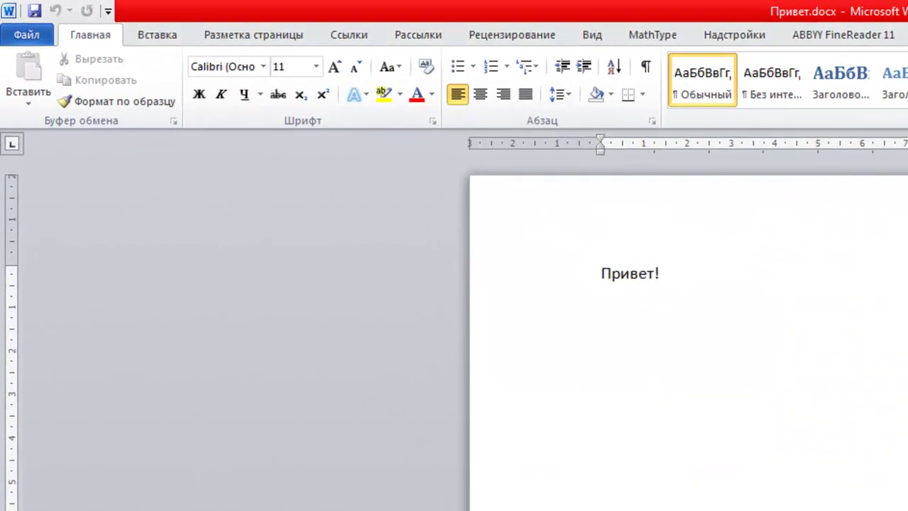
click(32, 36)
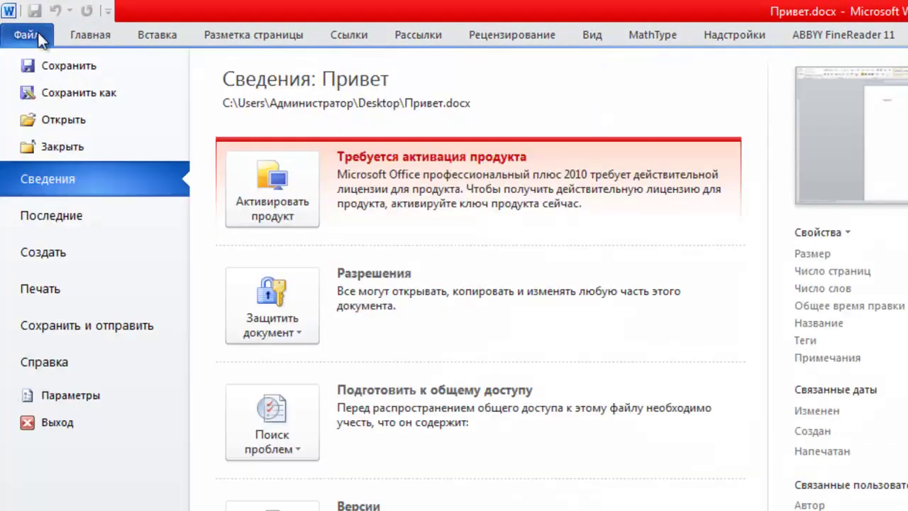
click(69, 255)
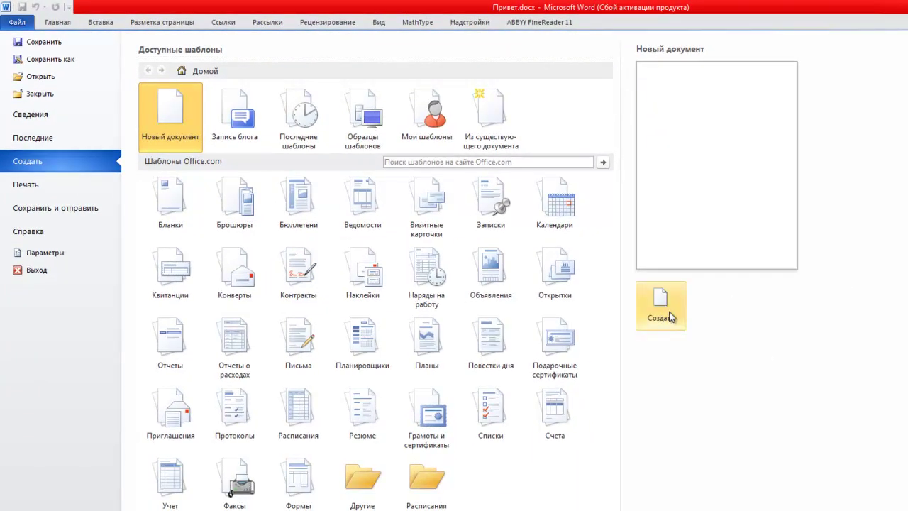
click(670, 316)
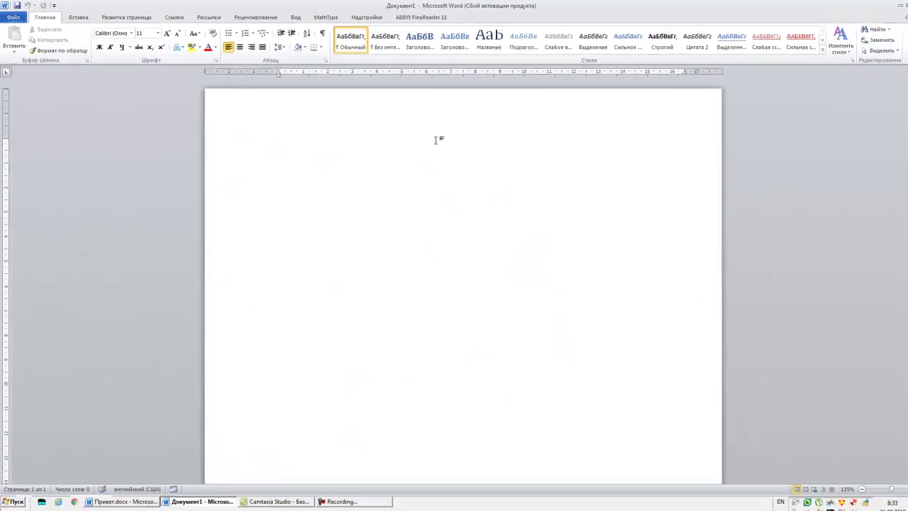
click(903, 4)
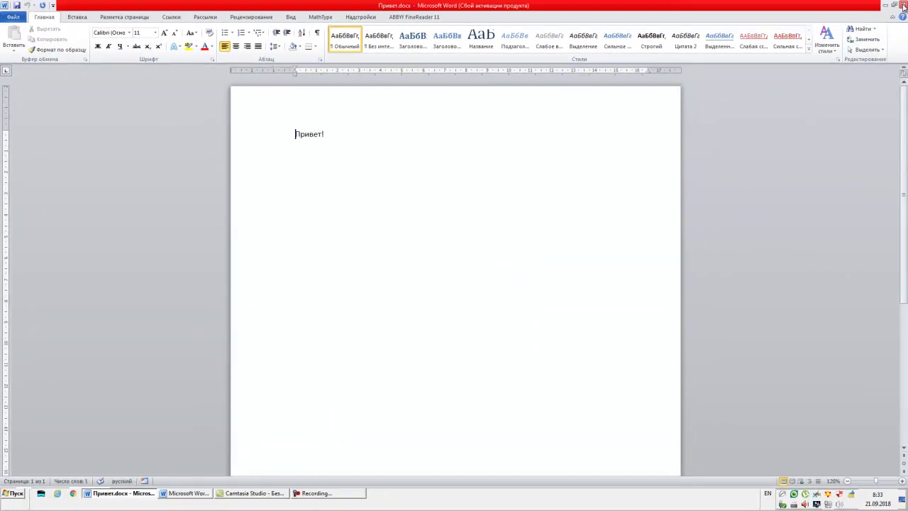
click(903, 5)
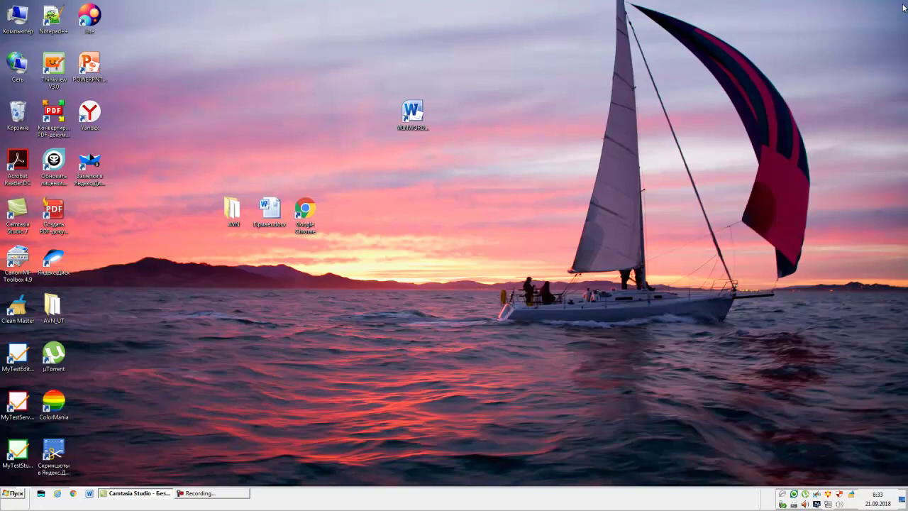